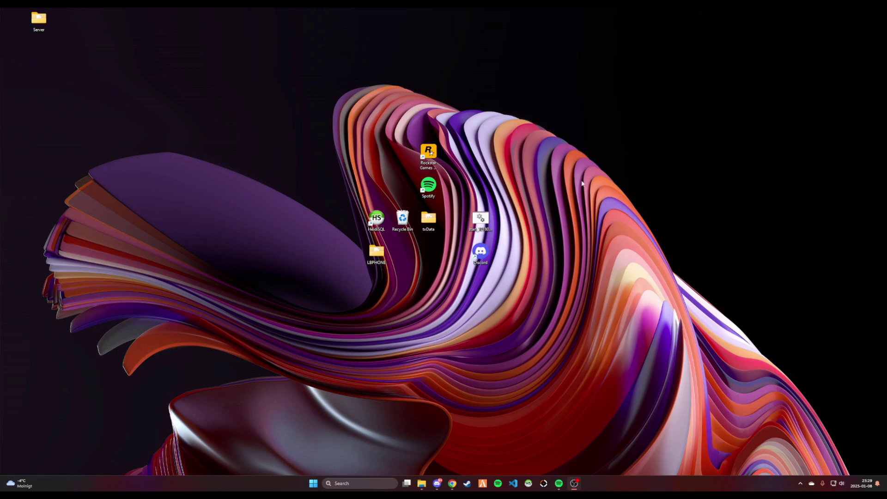
# Navigate through txData and QBCoreFramework_76FC5D.base into the resources folder
pyautogui.doubleClick(422, 224)
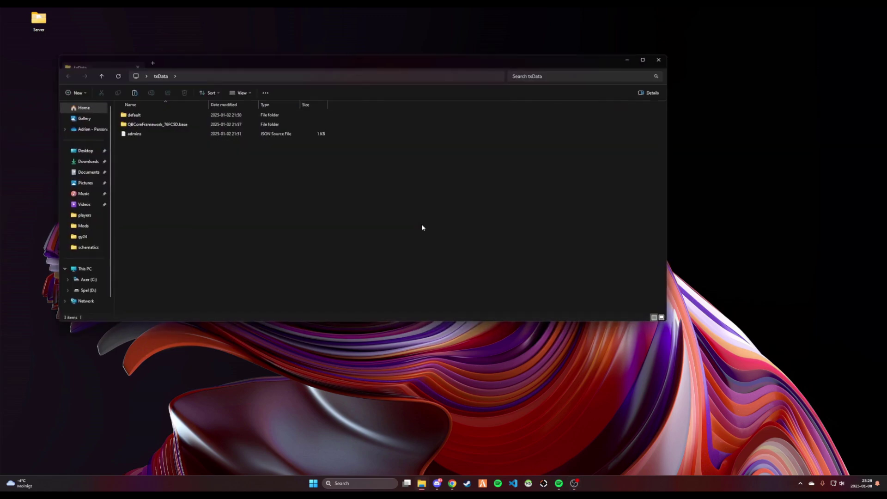
pyautogui.doubleClick(152, 126)
pyautogui.moveTo(198, 67)
pyautogui.mouseDown()
pyautogui.moveTo(280, 83)
pyautogui.moveTo(319, 137)
pyautogui.mouseUp()
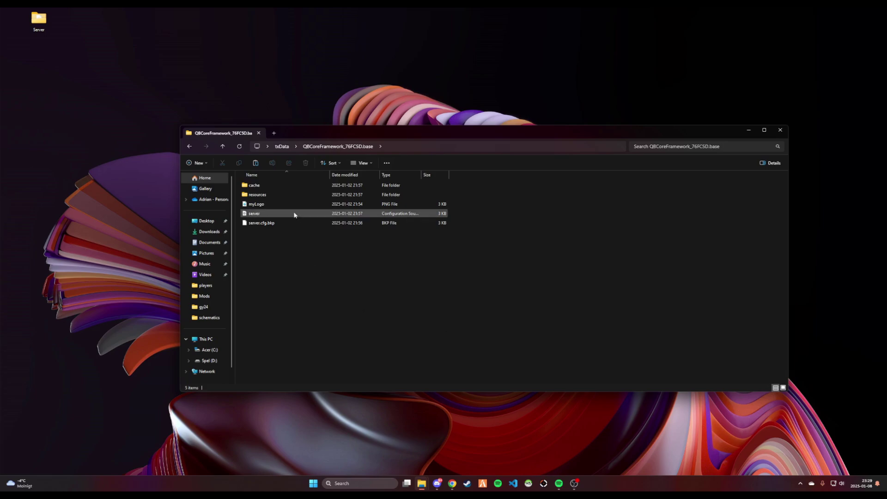
pyautogui.doubleClick(280, 196)
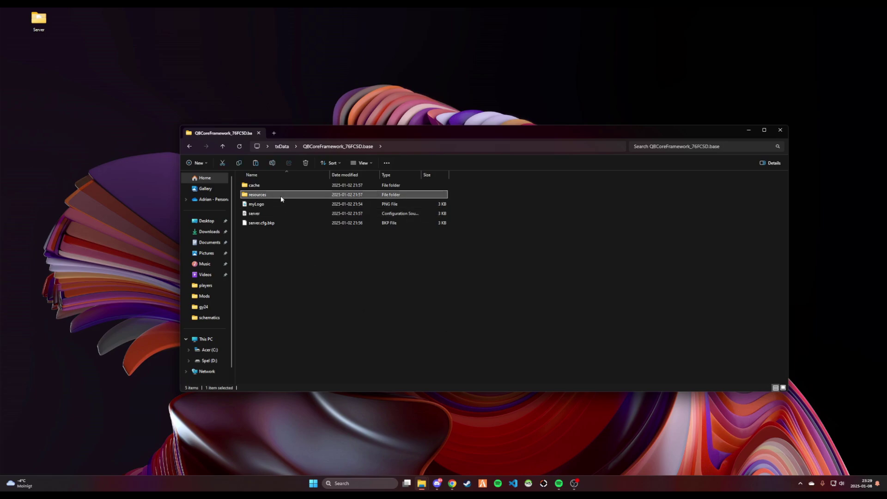
# Check twice that the [LB] folder is still empty, returning to resources each time
pyautogui.doubleClick(251, 204)
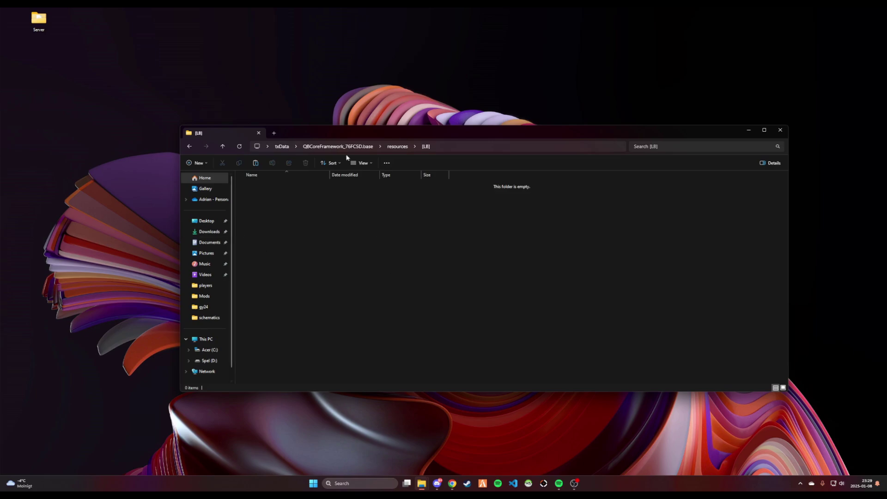
pyautogui.hotkey('alt', 'Left')
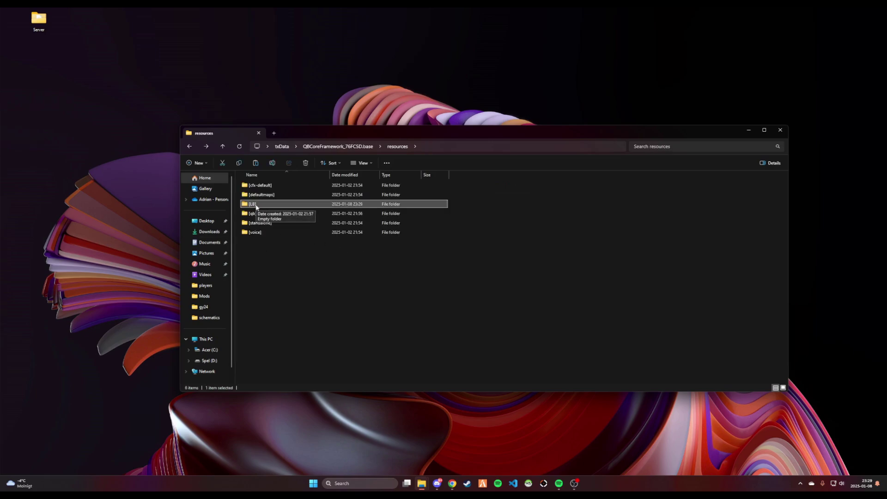
pyautogui.doubleClick(255, 205)
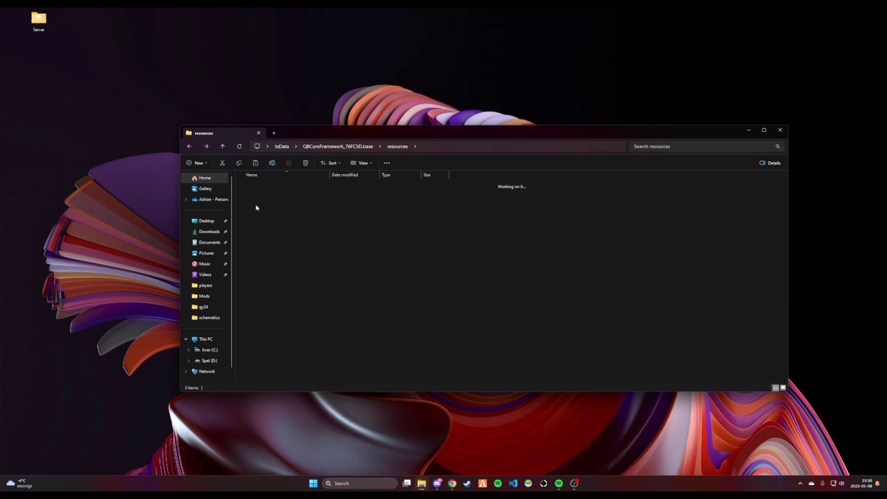
pyautogui.hotkey('alt', 'Left')
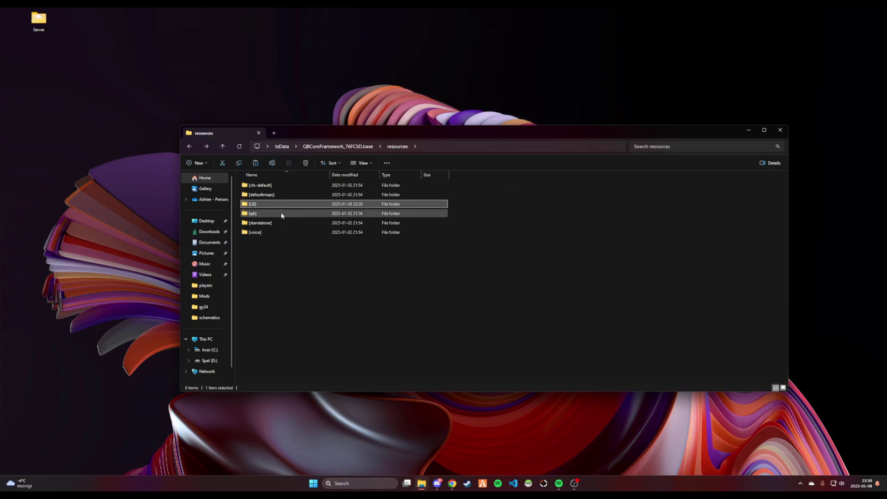
pyautogui.click(453, 378)
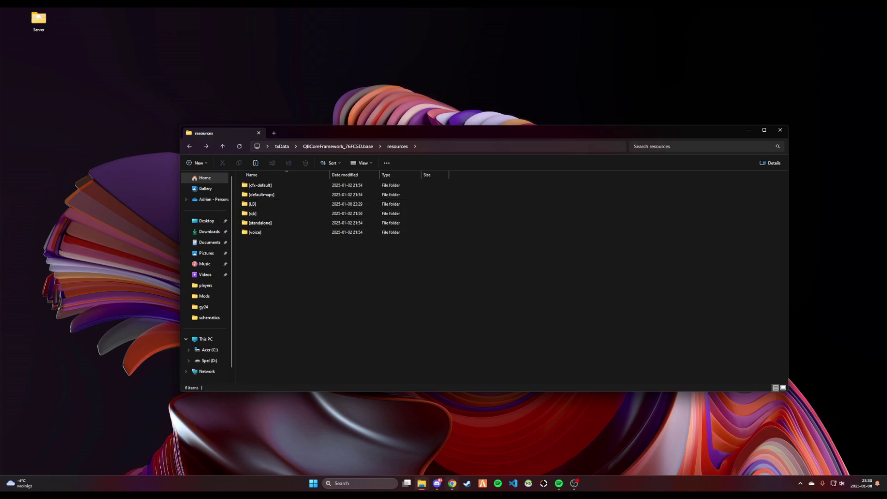
# In Chrome, close the Tebex wallet tab and pick out the lb-tablet and lb-tablet model rows in Granted Assets
pyautogui.click(451, 483)
pyautogui.hotkey('ctrl', 't')
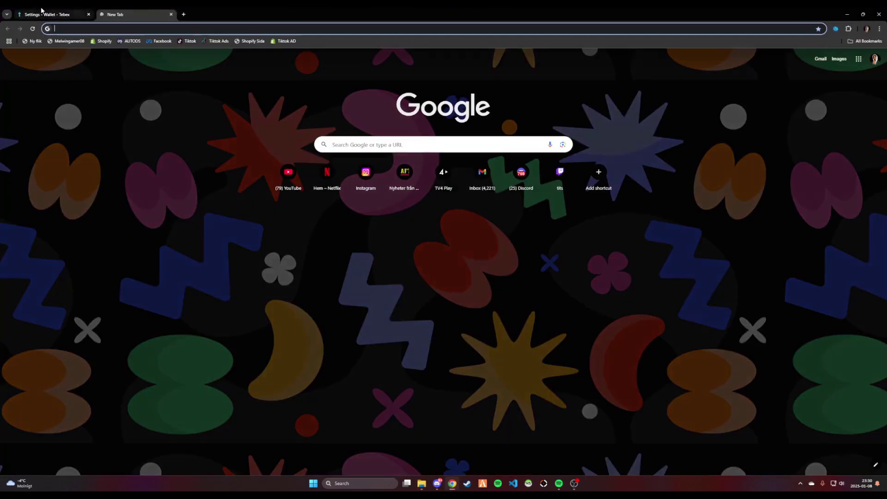
pyautogui.middleClick(41, 9)
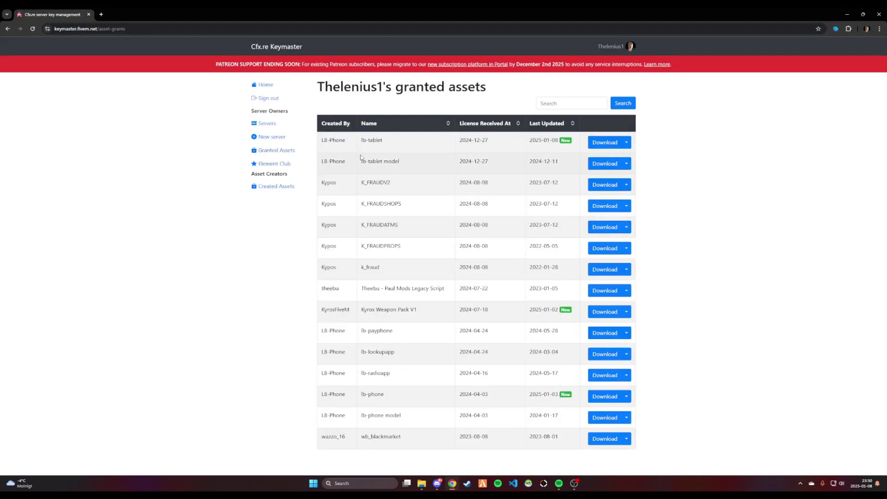
pyautogui.moveTo(322, 140); pyautogui.dragTo(345, 140)
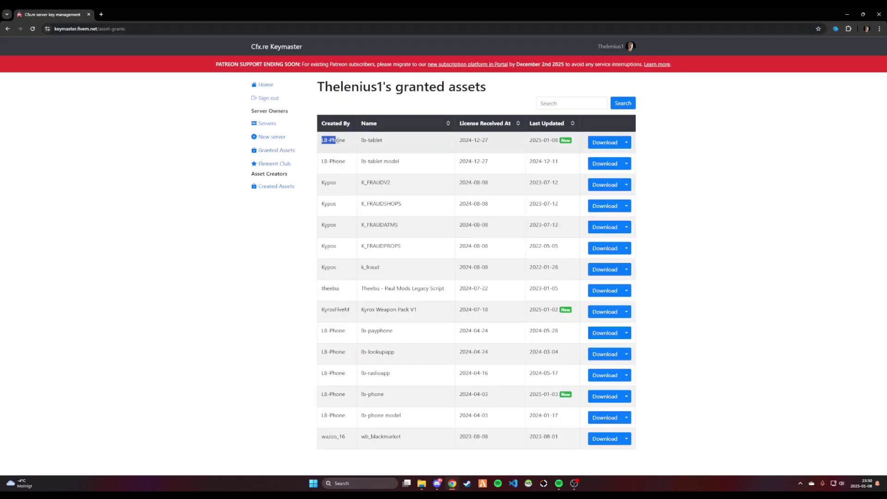
pyautogui.tripleClick(391, 141)
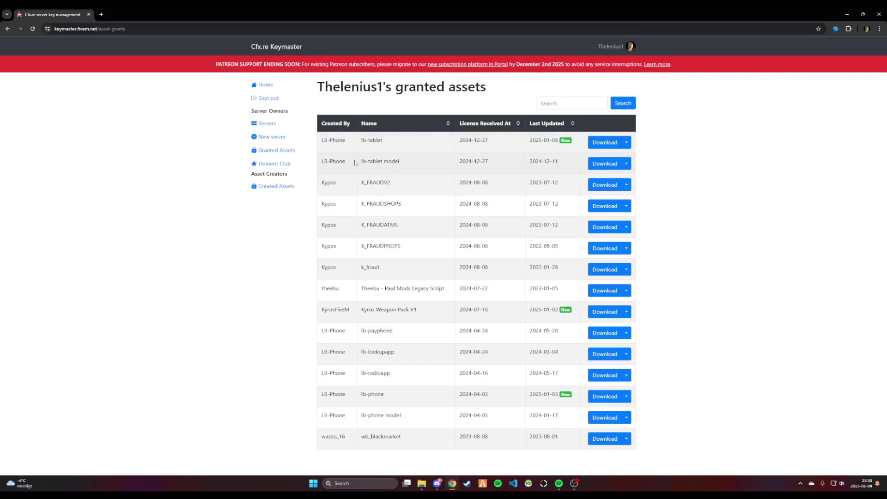
pyautogui.tripleClick(413, 164)
# Download the lb-tablet and lb-tablet model asset packages as zip files
pyautogui.click(610, 143)
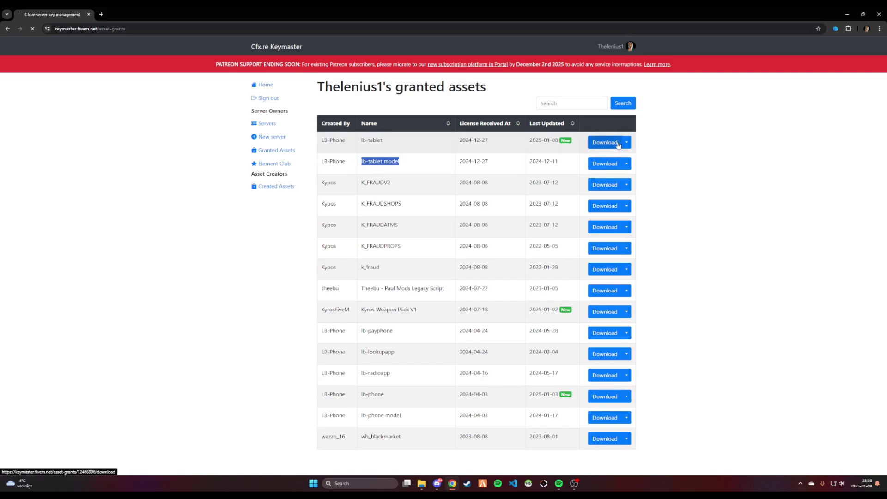
pyautogui.click(613, 166)
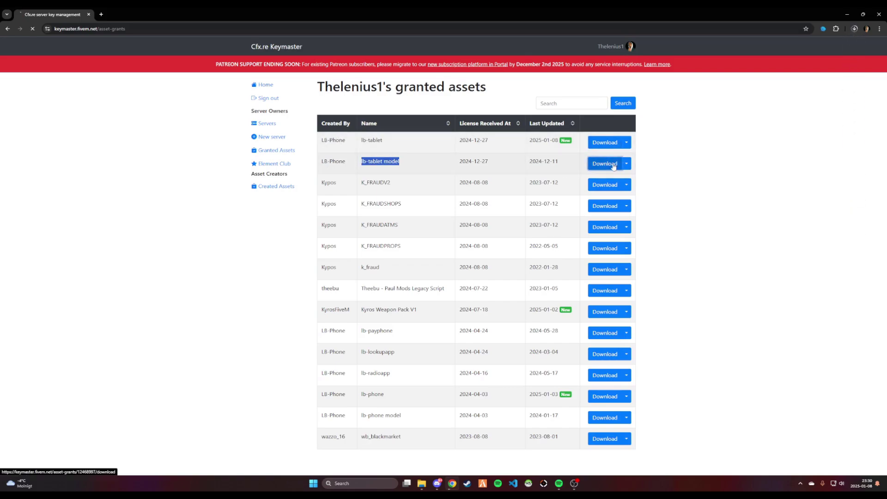
pyautogui.click(664, 182)
pyautogui.doubleClick(368, 140)
pyautogui.click(419, 147)
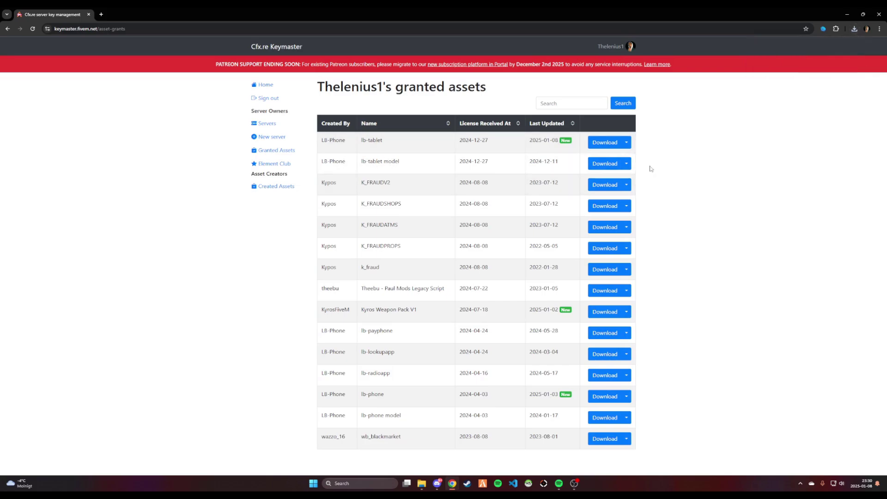
# Paste the copied lb-tablet folder into the server's [LB] folder
pyautogui.click(848, 14)
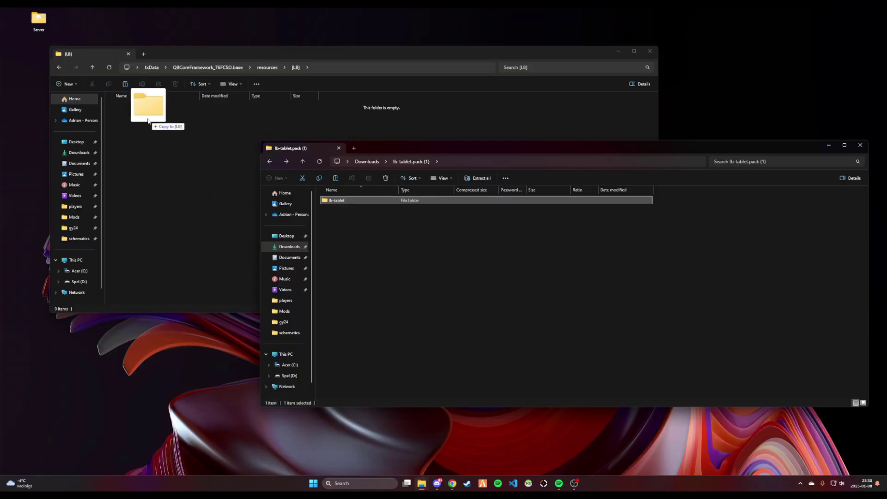
pyautogui.click(507, 264)
pyautogui.hotkey('ctrl', 'v')
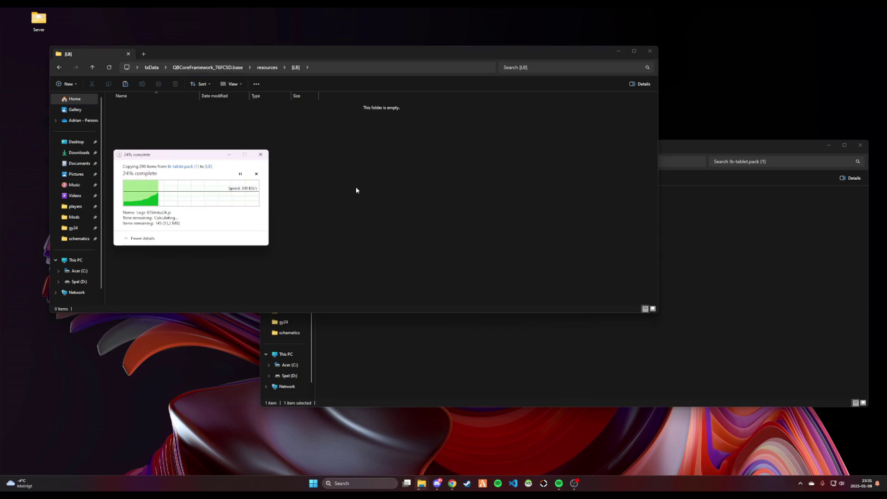
# Drag lb-tablet-prop from lb-tablet-prop.pack into [LB], then close the archive and return to resources
pyautogui.click(568, 269)
pyautogui.hotkey('alt', 'Left')
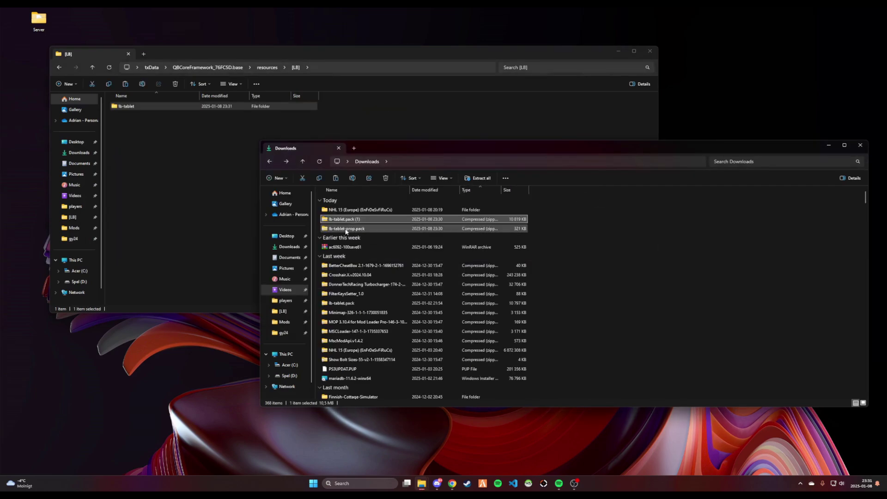
pyautogui.doubleClick(346, 229)
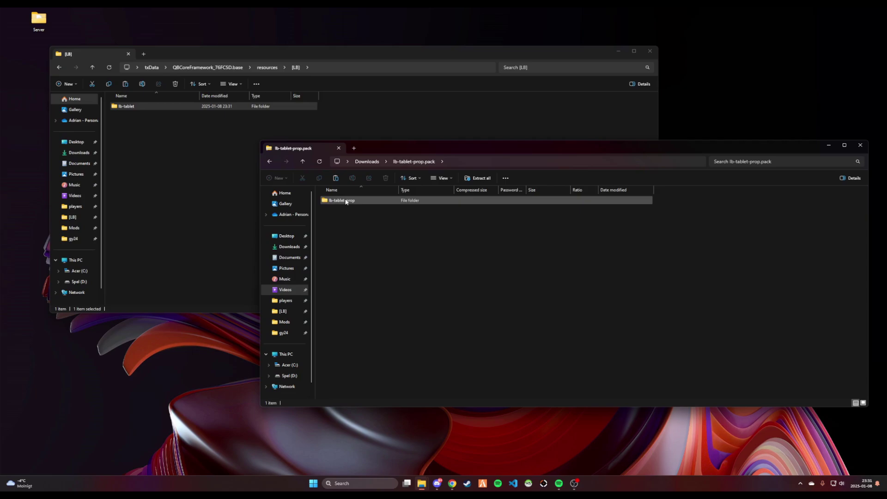
pyautogui.doubleClick(346, 202)
pyautogui.hotkey('alt', 'Left')
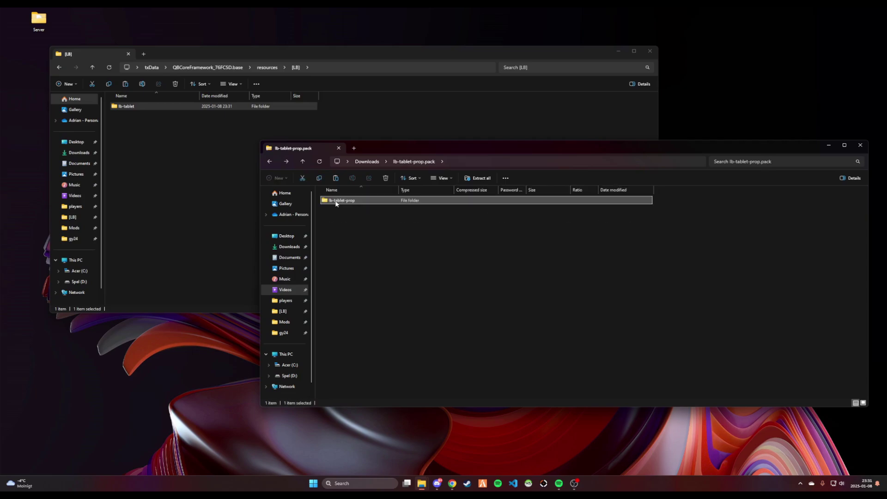
pyautogui.moveTo(336, 203)
pyautogui.mouseDown()
pyautogui.moveTo(138, 148)
pyautogui.moveTo(209, 151)
pyautogui.mouseUp()
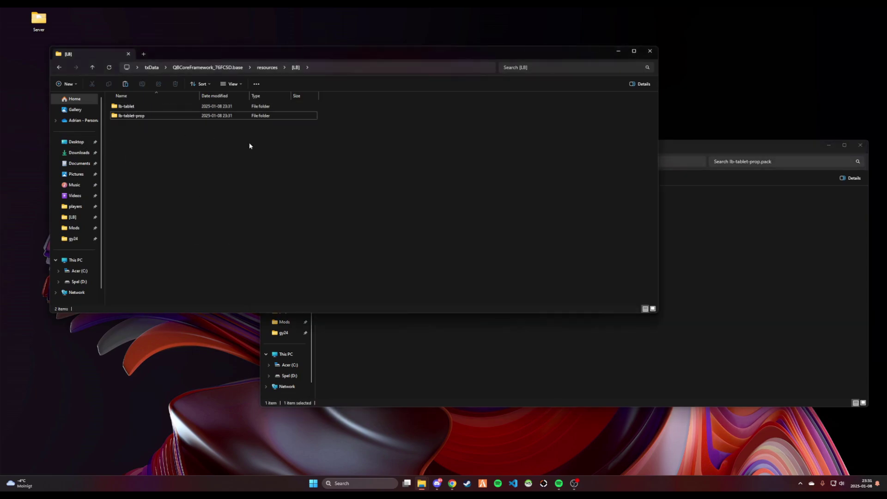
pyautogui.click(752, 277)
pyautogui.hotkey('ctrl', 'w')
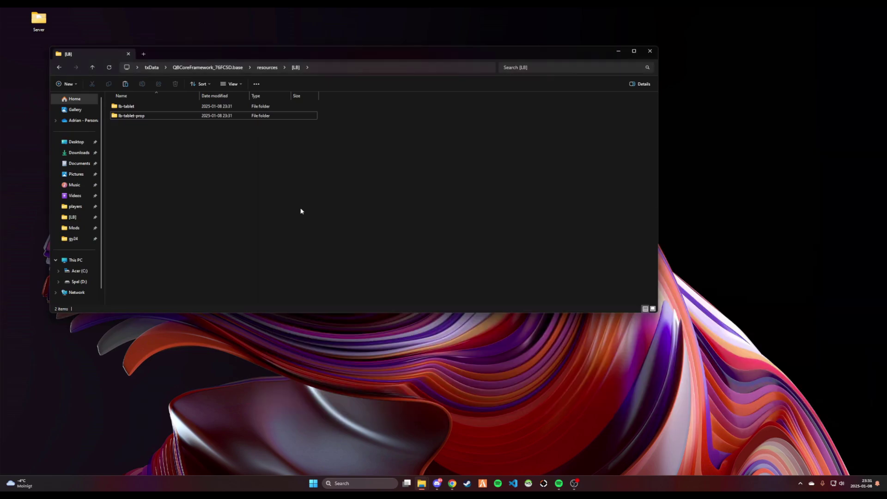
pyautogui.hotkey('alt', 'Left')
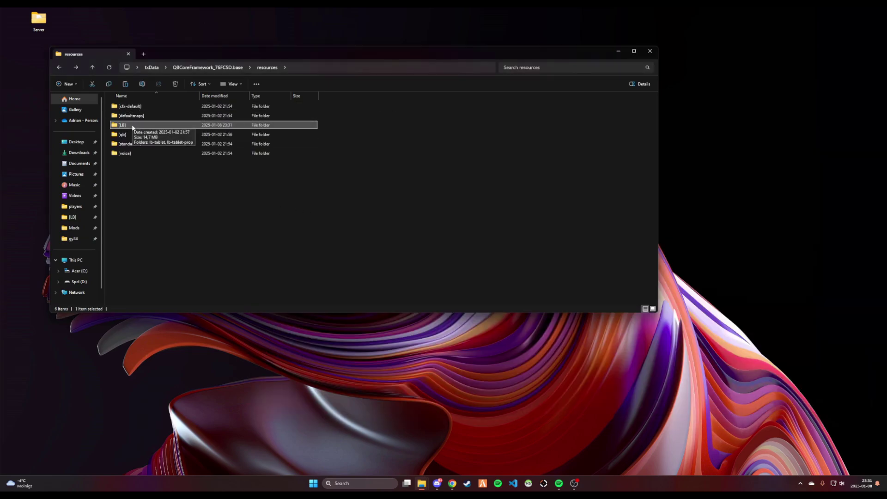
# Review the [standalone] resources, including oxmysql, then minimise File Explorer
pyautogui.doubleClick(131, 145)
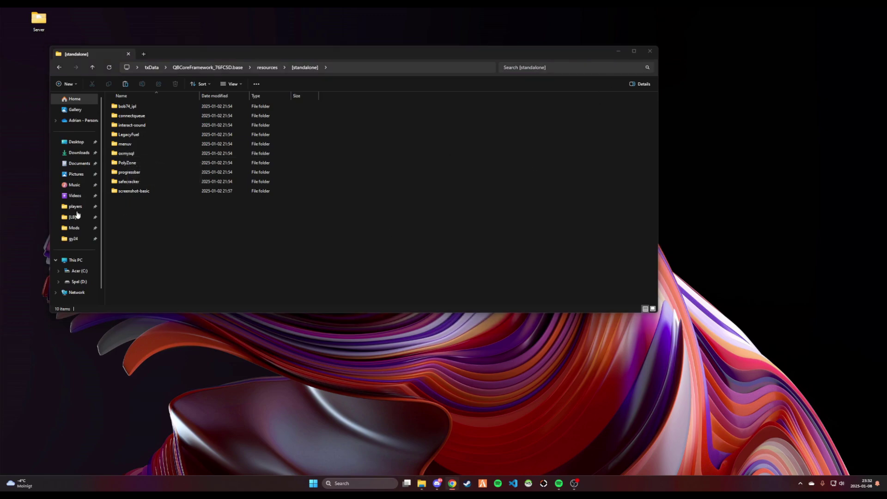
pyautogui.hotkey('alt', 'Up')
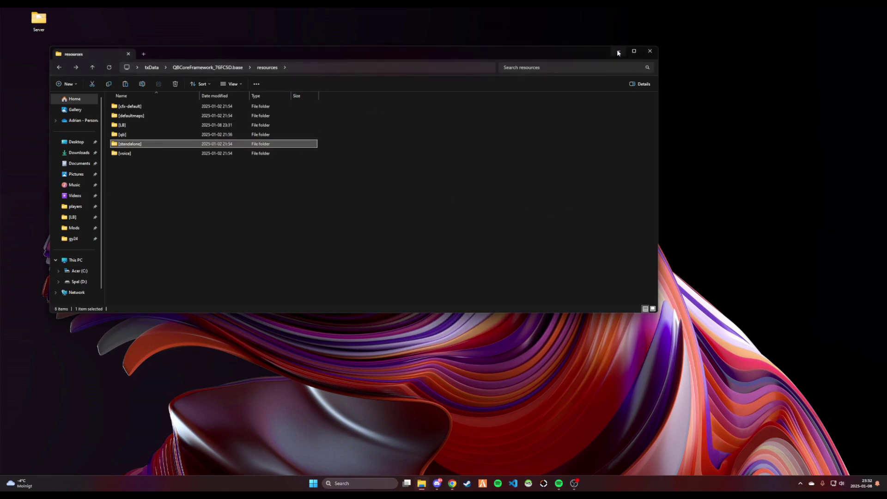
pyautogui.click(618, 50)
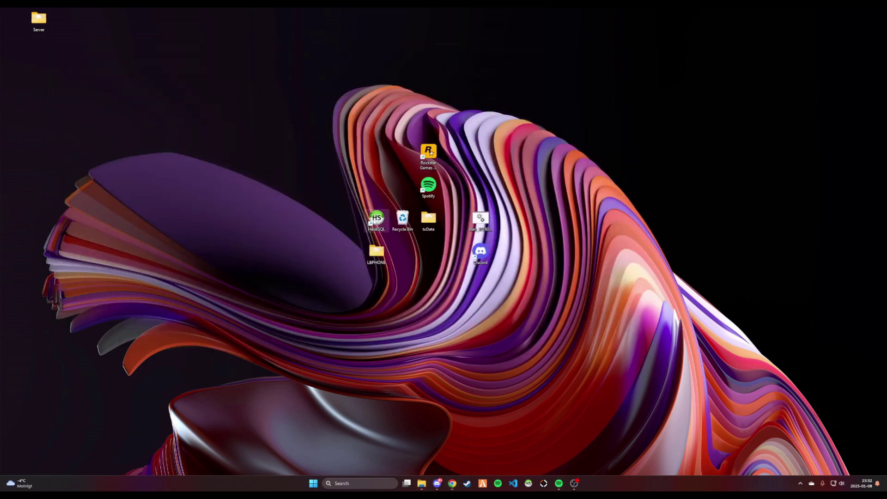
# Connect HeidiSQL to the Unnamed session and clear the query editor
pyautogui.doubleClick(376, 219)
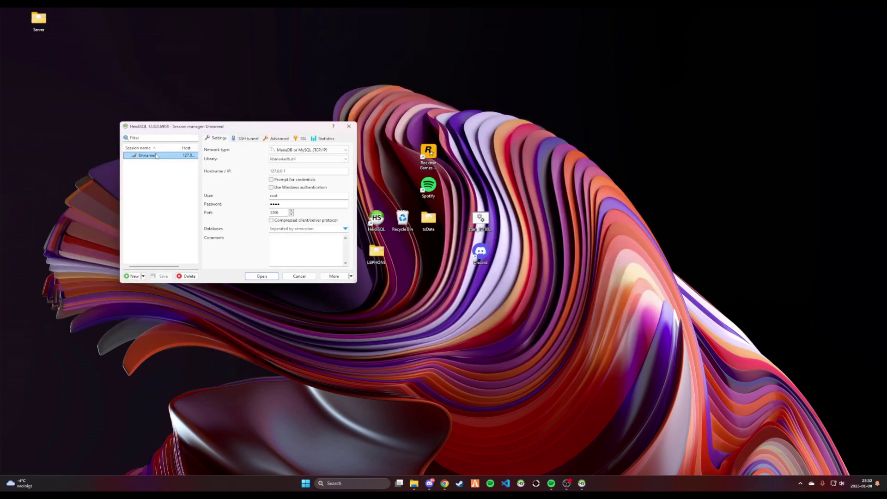
pyautogui.doubleClick(154, 156)
pyautogui.moveTo(507, 165); pyautogui.dragTo(238, 108)
pyautogui.scroll(1, 165, 256)
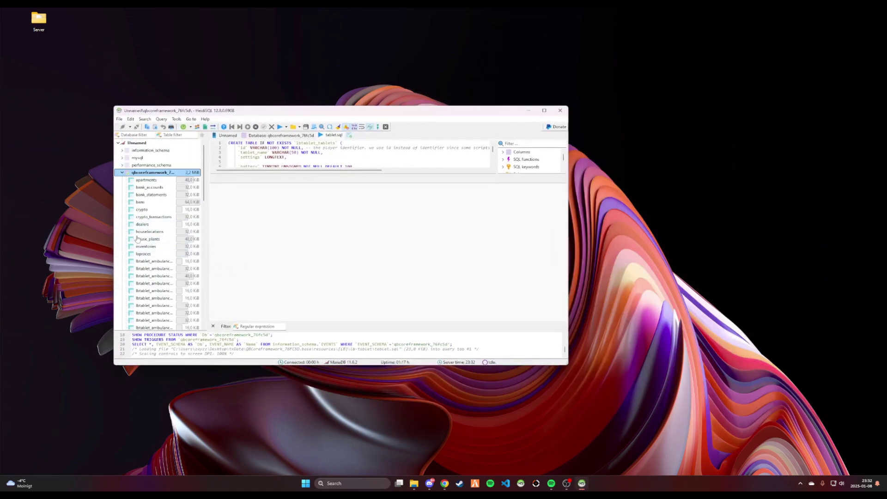
pyautogui.click(332, 136)
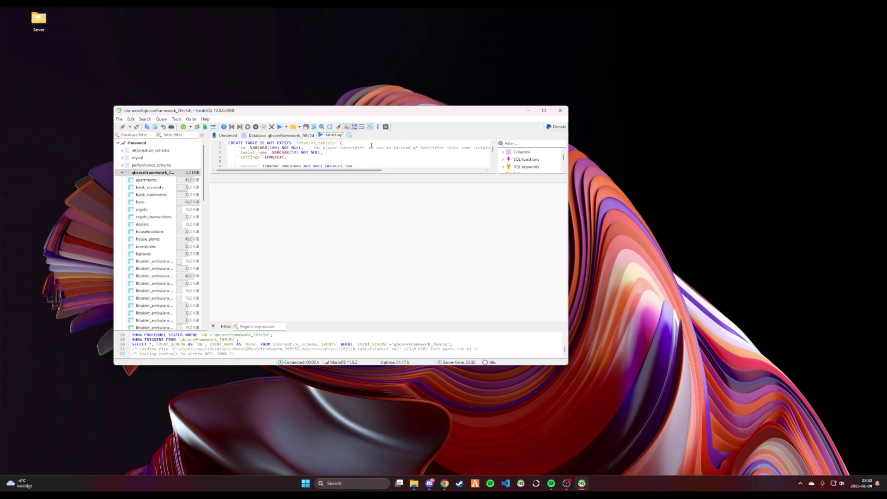
pyautogui.hotkey('ctrl', 'a')
pyautogui.press('Delete')
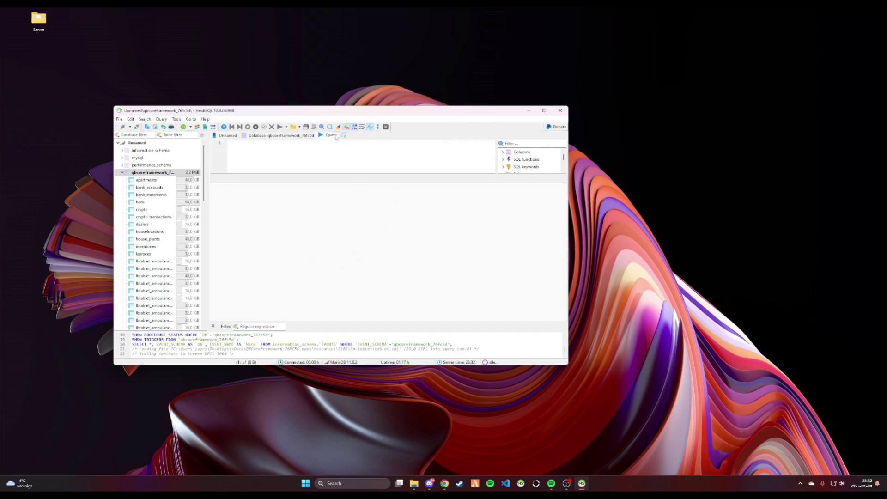
# Drag tablet.sql from [LB]\lb-tablet into HeidiSQL and execute it on the QBCore database
pyautogui.click(414, 483)
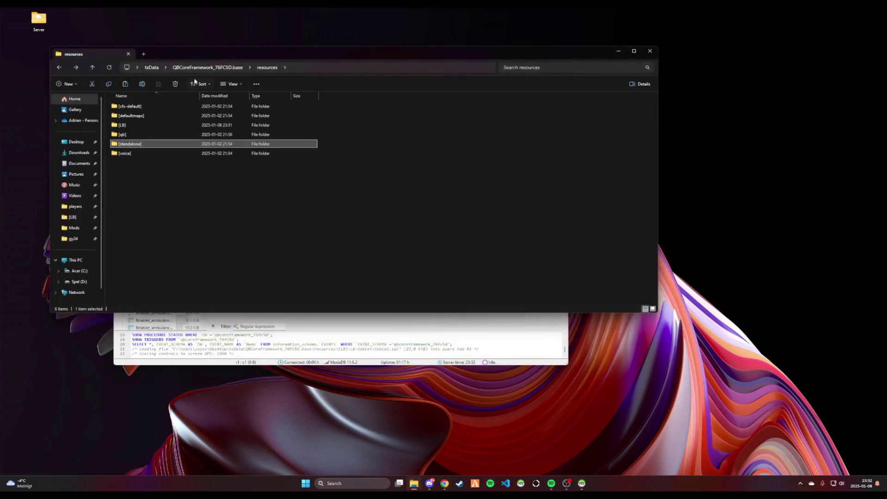
pyautogui.moveTo(201, 51); pyautogui.dragTo(487, 104)
pyautogui.doubleClick(409, 177)
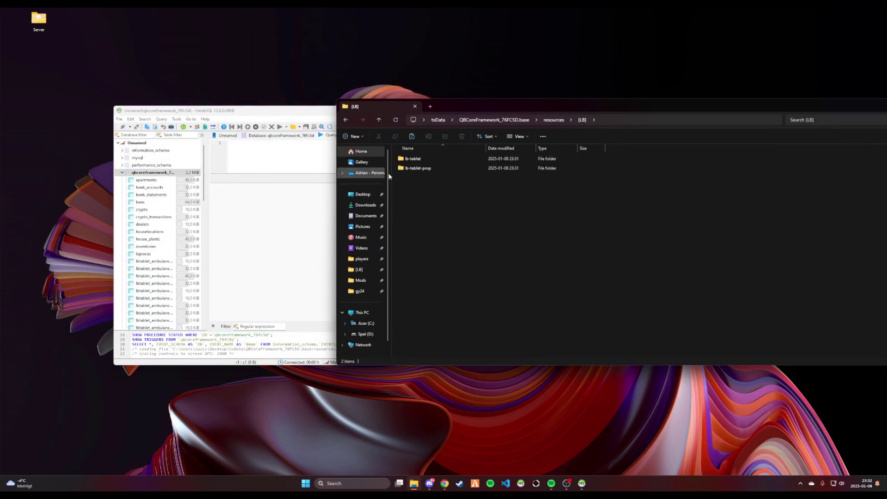
pyautogui.doubleClick(417, 160)
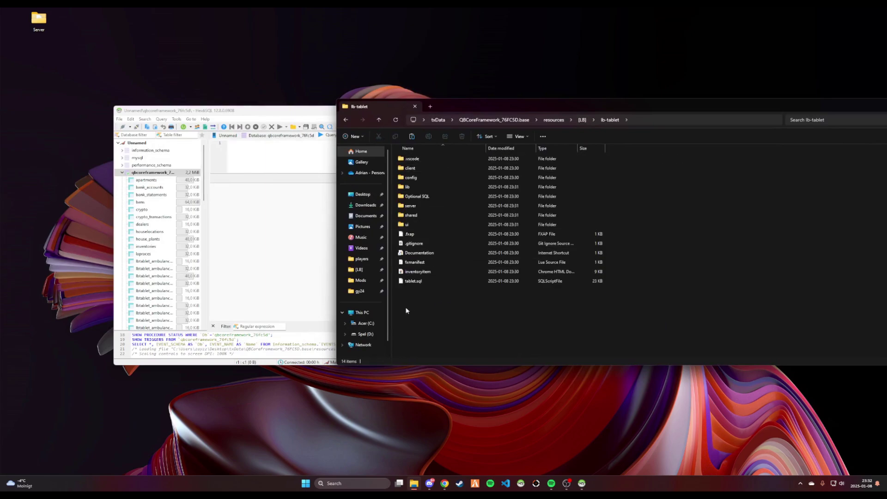
pyautogui.moveTo(414, 282)
pyautogui.mouseDown()
pyautogui.moveTo(227, 152)
pyautogui.moveTo(245, 155)
pyautogui.mouseUp()
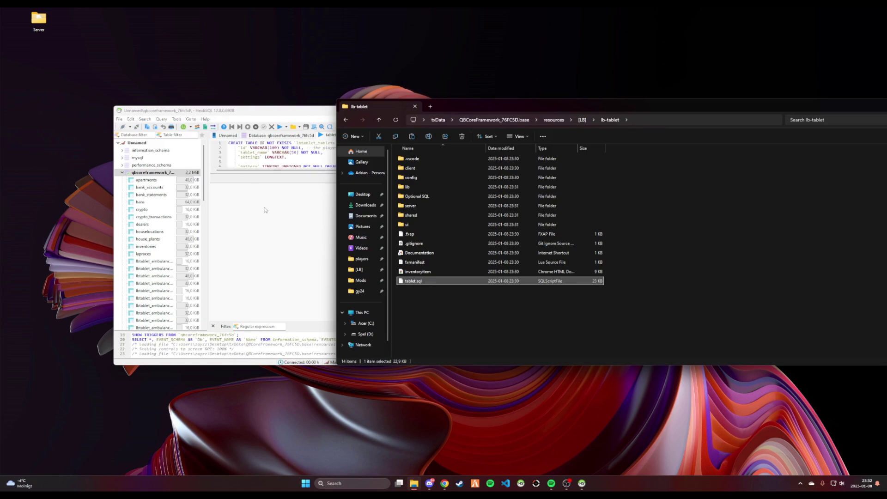
pyautogui.click(294, 111)
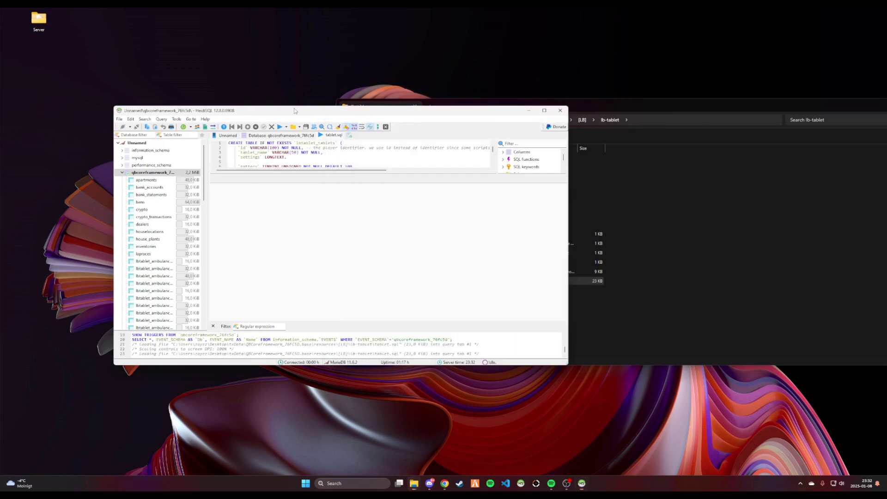
pyautogui.click(279, 128)
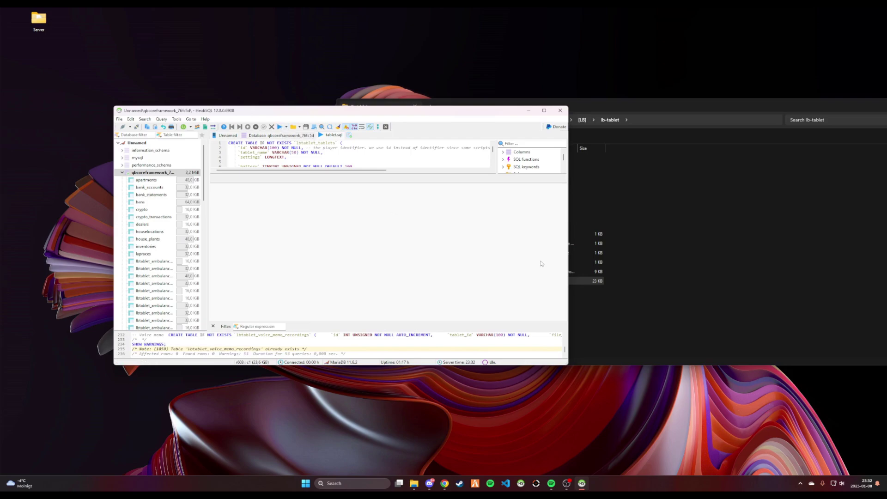
pyautogui.click(752, 207)
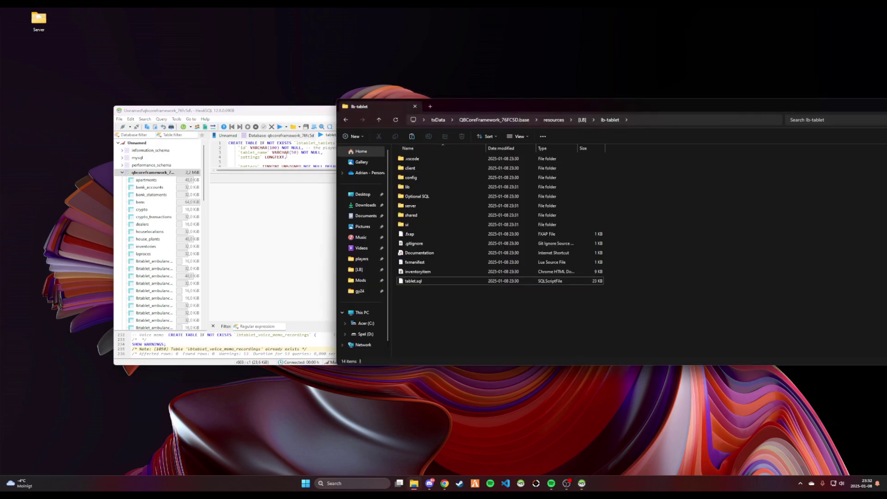
pyautogui.click(339, 181)
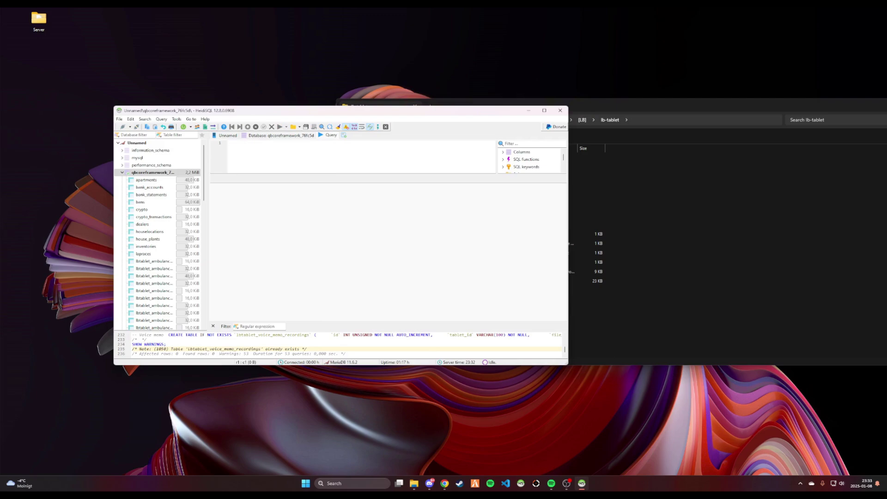
# Go from resources through [qb] > qb-core > shared and select the items Lua file
pyautogui.click(608, 267)
pyautogui.moveTo(541, 106); pyautogui.dragTo(430, 97)
pyautogui.click(432, 110)
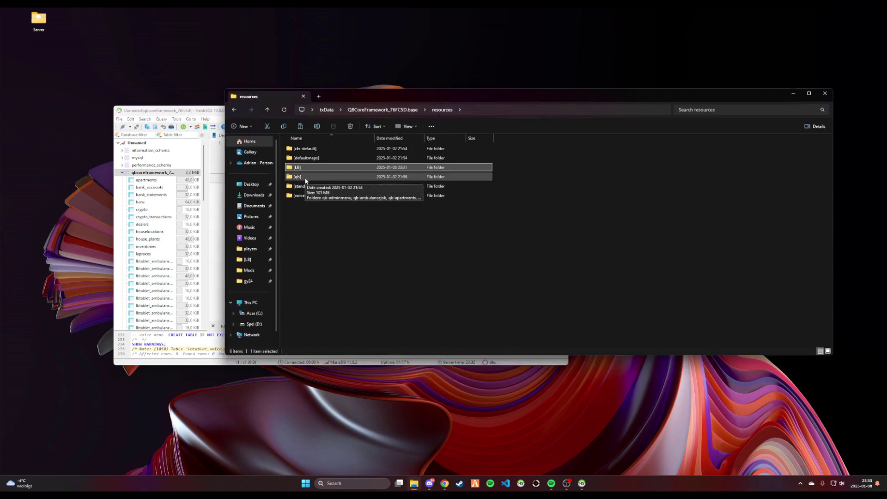
pyautogui.doubleClick(305, 180)
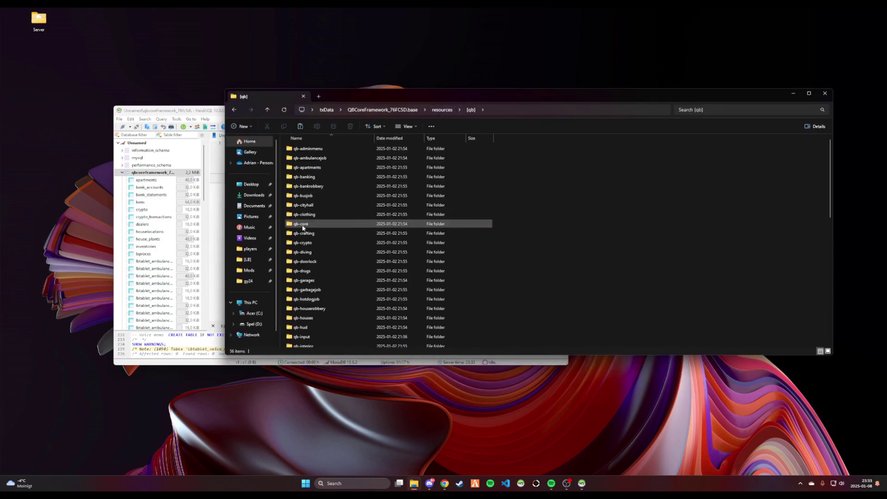
pyautogui.moveTo(303, 226)
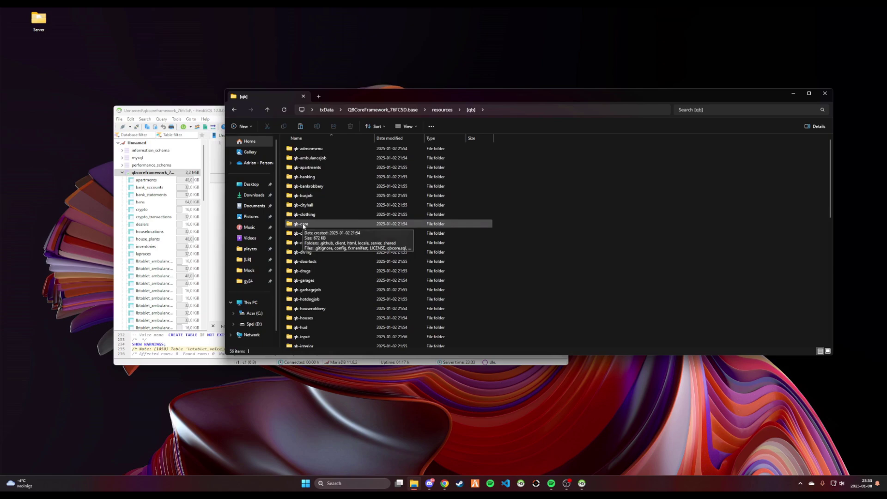
pyautogui.doubleClick(303, 224)
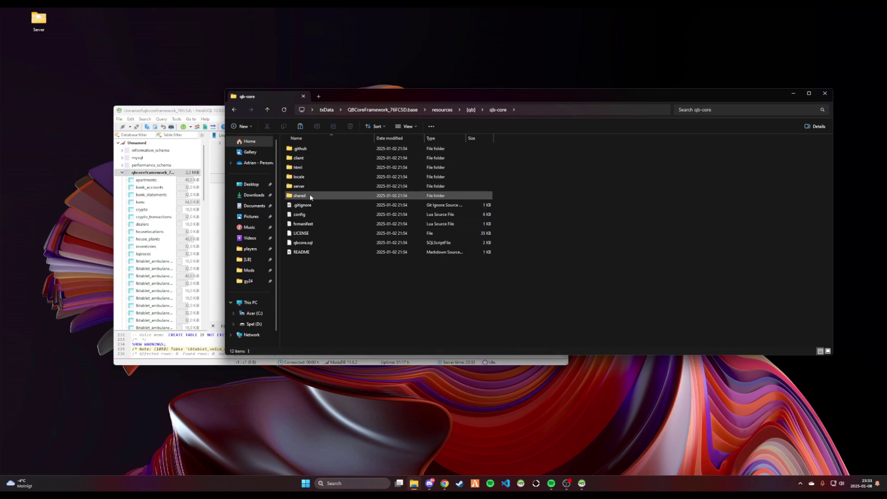
pyautogui.moveTo(310, 195)
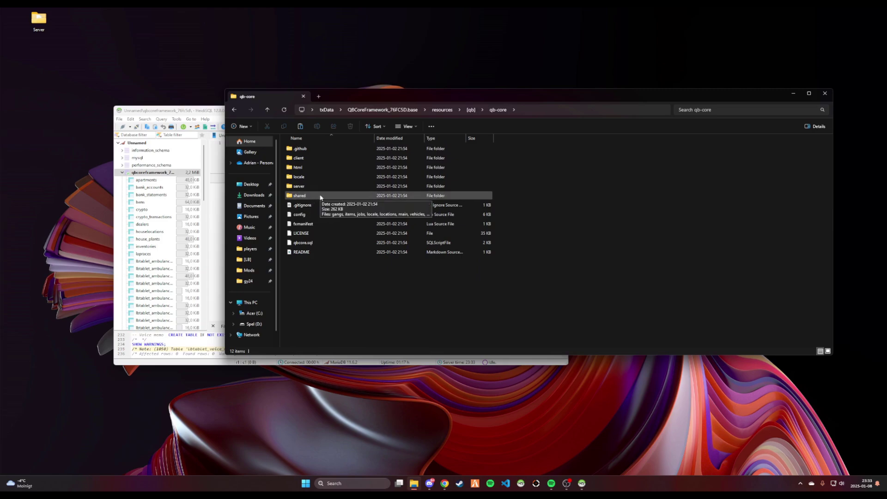
pyautogui.doubleClick(320, 196)
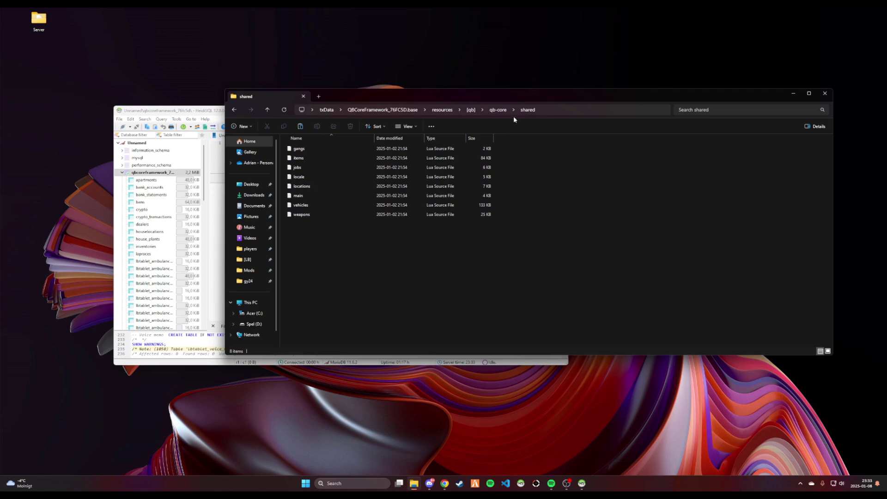
pyautogui.click(301, 158)
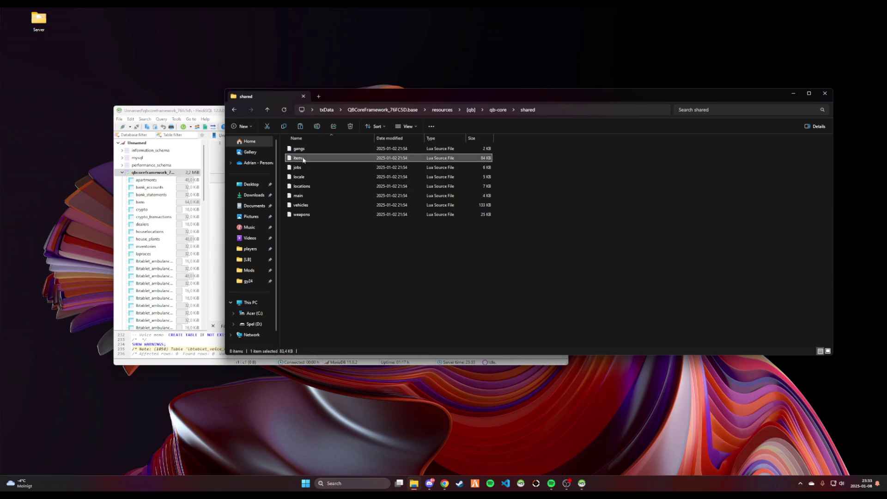
# Open items.lua in an enlarged VS Code window with Release Notes closed
pyautogui.doubleClick(303, 159)
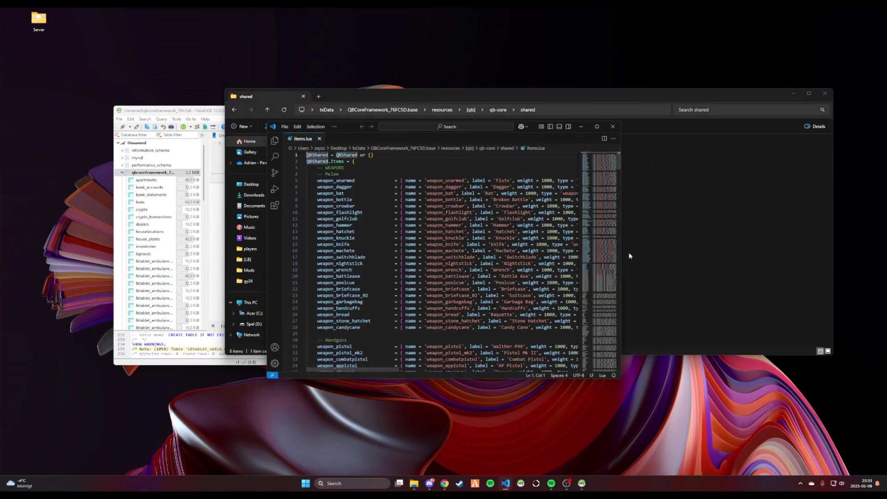
pyautogui.moveTo(618, 378); pyautogui.dragTo(711, 388)
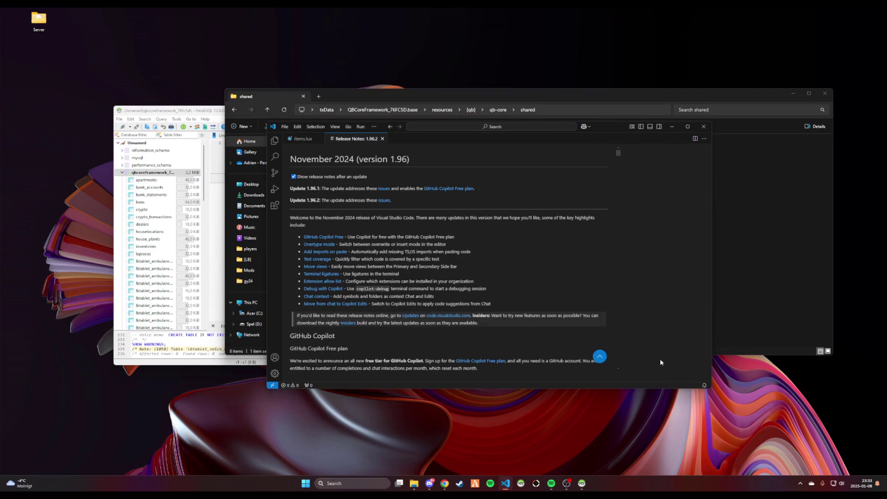
pyautogui.middleClick(349, 141)
pyautogui.scroll(-1, 388, 249)
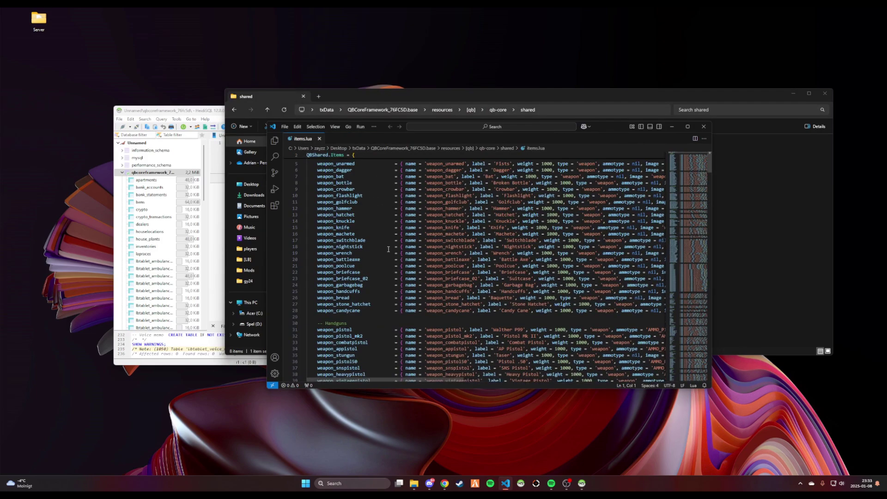
pyautogui.click(330, 318)
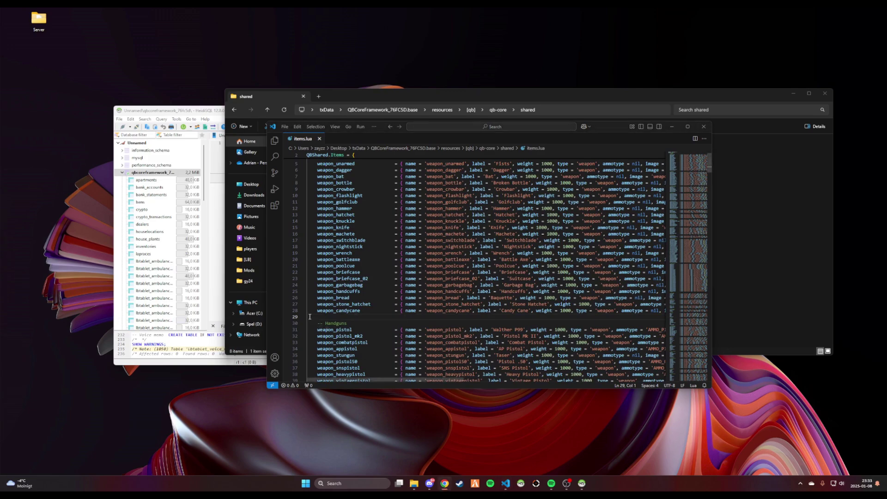
# Insert the tablet item entry on a new line 29 before the Handguns section
pyautogui.scroll(-7, 457, 360)
pyautogui.scroll(8, 366, 284)
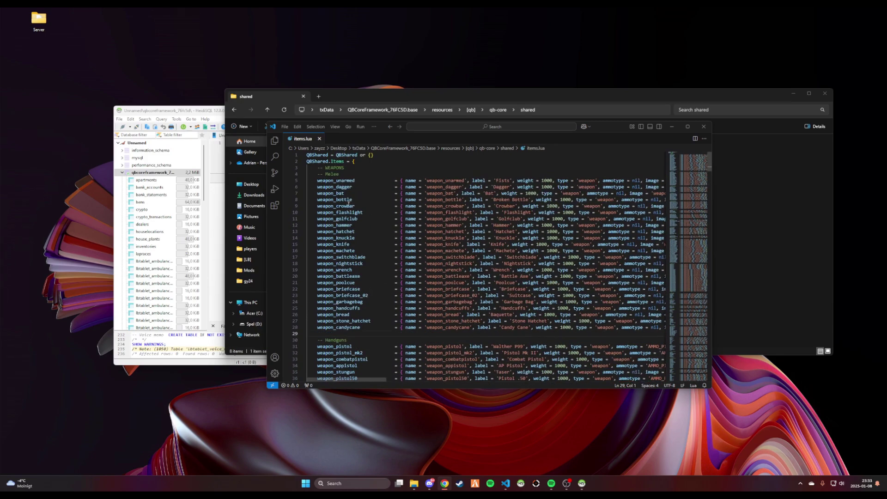
pyautogui.click(309, 332)
pyautogui.press('Return')
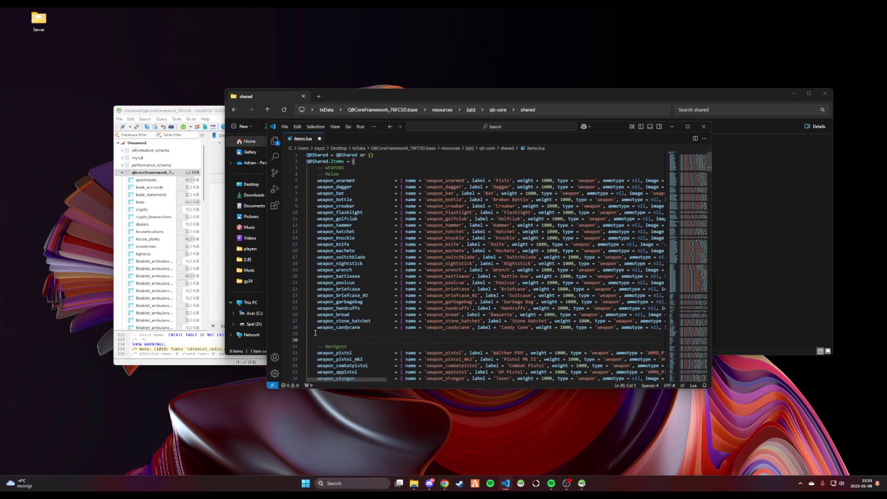
pyautogui.press('Up')
pyautogui.hotkey('ctrl', 'v')
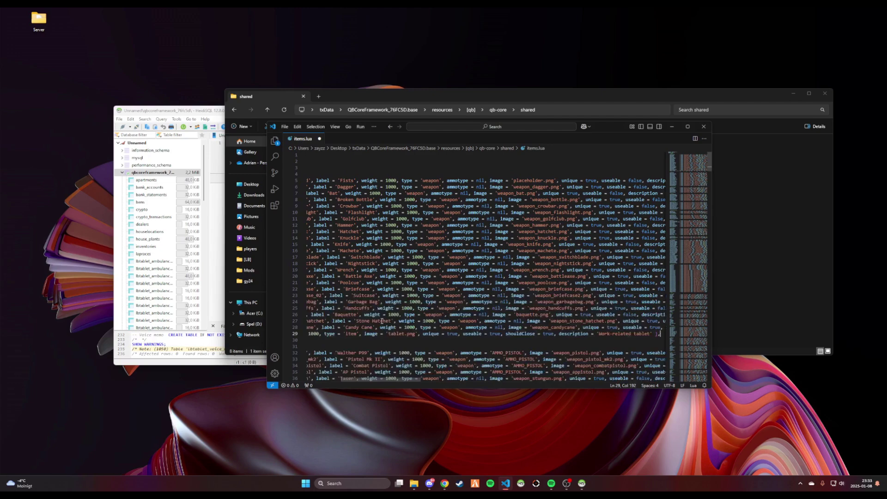
# Fix the tablet entry's tab spacing so its equals sign aligns with the other items
pyautogui.moveTo(406, 380); pyautogui.dragTo(373, 380)
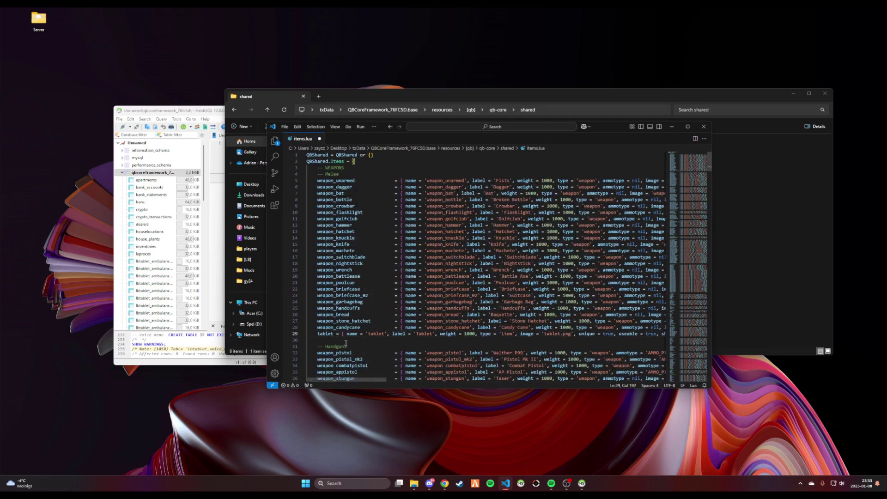
pyautogui.click(342, 333)
pyautogui.press('Tab')
pyautogui.press('Tab')
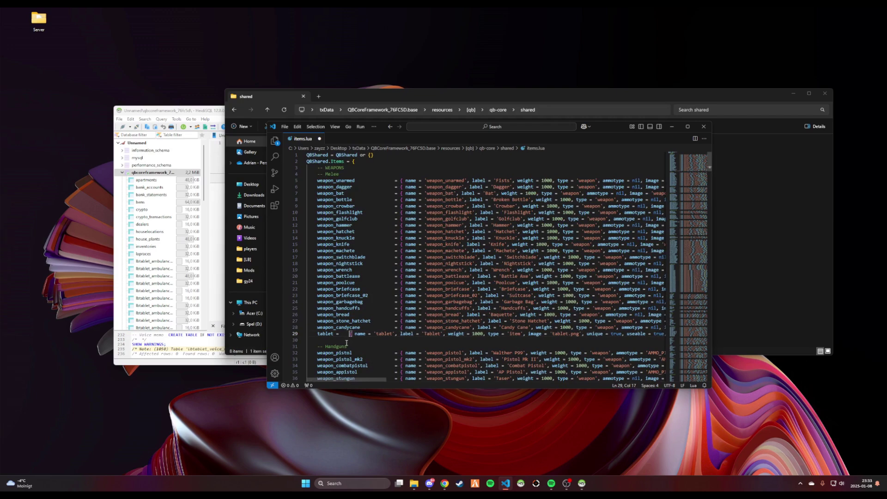
pyautogui.hotkey('ctrl', 'z')
pyautogui.press('Left')
pyautogui.press('Left')
pyautogui.press('Tab')
pyautogui.press('Tab')
pyautogui.press('Tab')
pyautogui.press('Tab')
pyautogui.press('Tab')
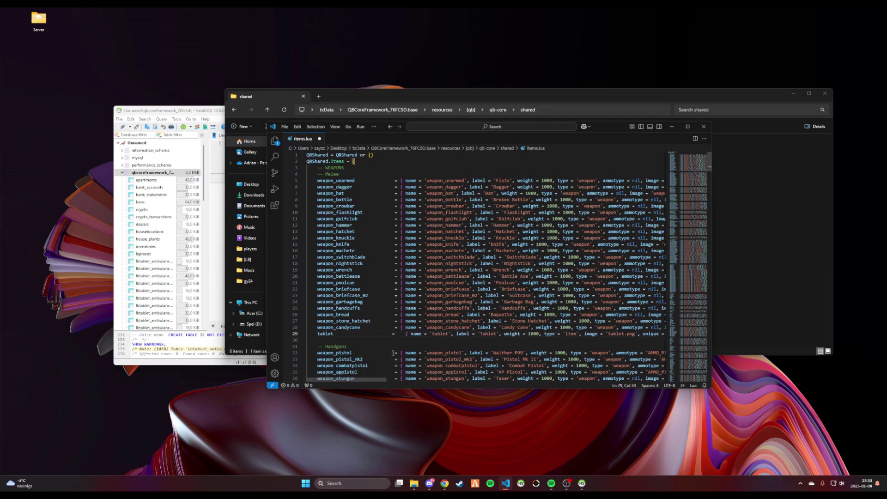
pyautogui.press('Delete')
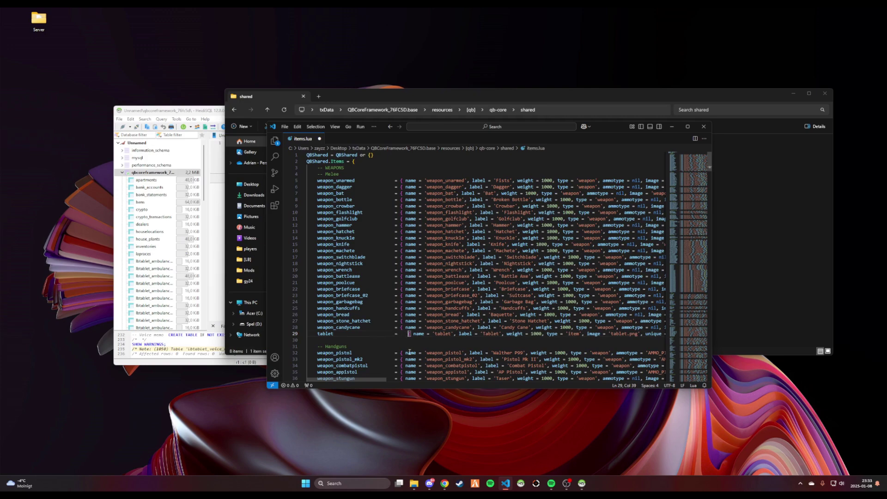
pyautogui.press('Right')
pyautogui.press('Right')
pyautogui.press('Right')
# Compare the tablet line's alignment with the weapon_pistol entry below it
pyautogui.click(360, 353)
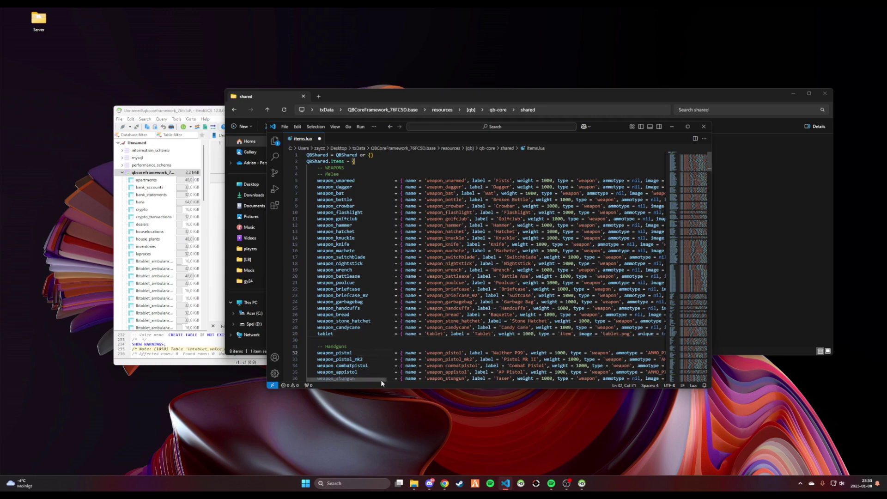
pyautogui.hscroll(2, 351, 356)
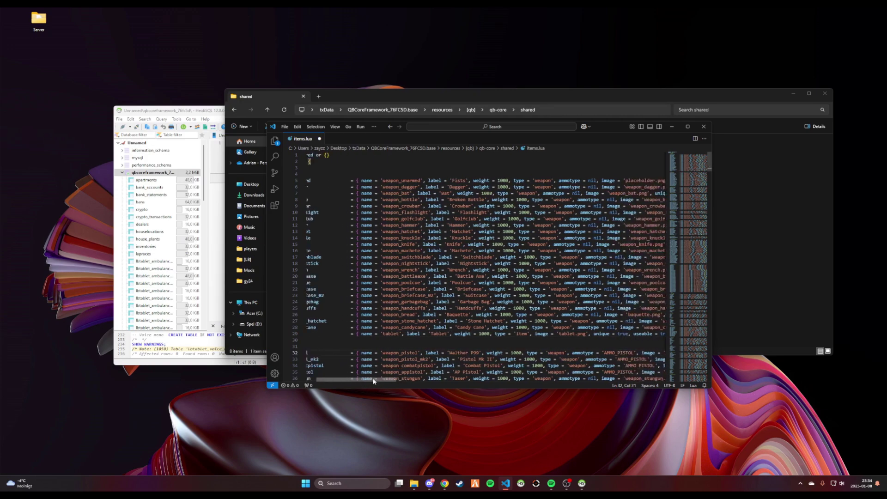
pyautogui.hscroll(-2, 321, 331)
pyautogui.doubleClick(325, 333)
pyautogui.click(423, 339)
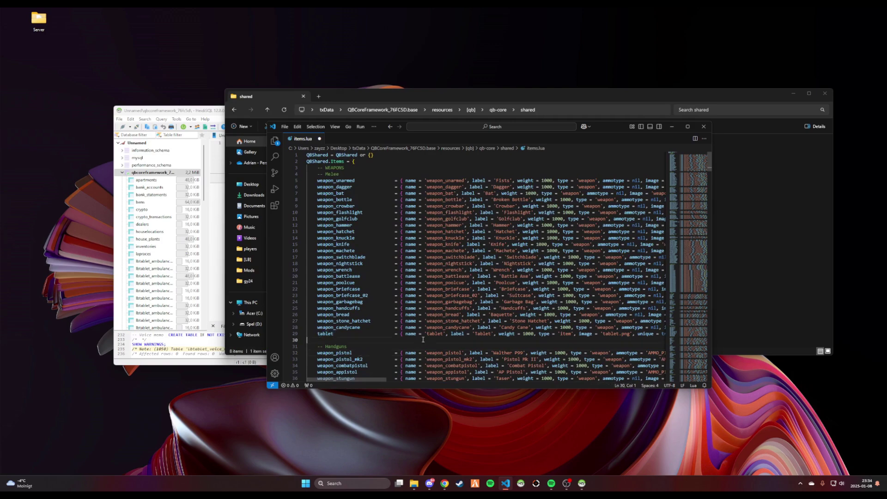
pyautogui.moveTo(357, 379); pyautogui.dragTo(409, 380)
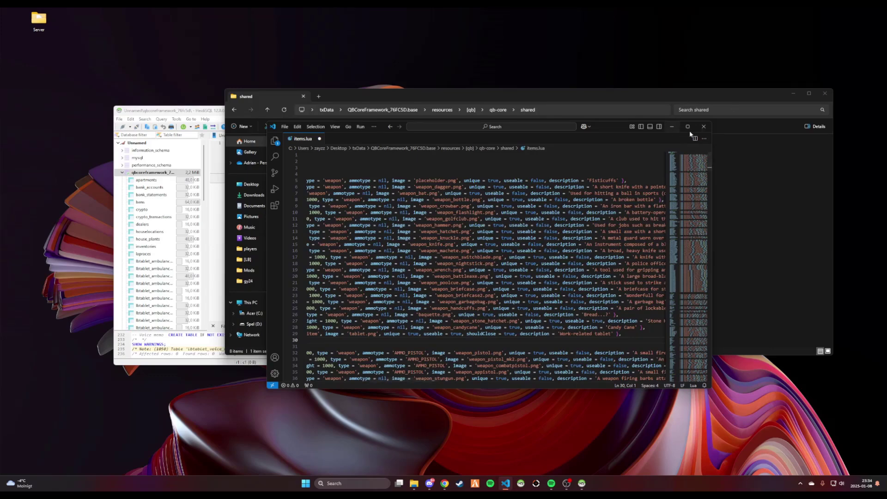
pyautogui.click(703, 126)
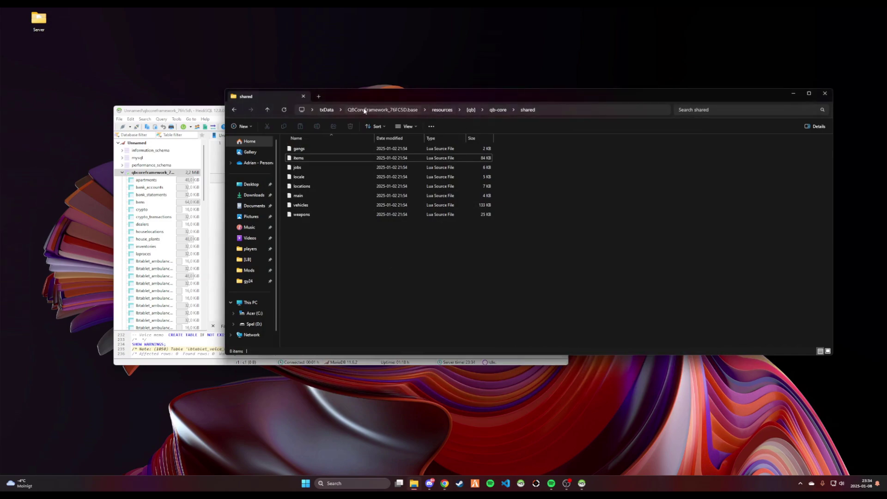
pyautogui.click(382, 110)
pyautogui.doubleClick(307, 178)
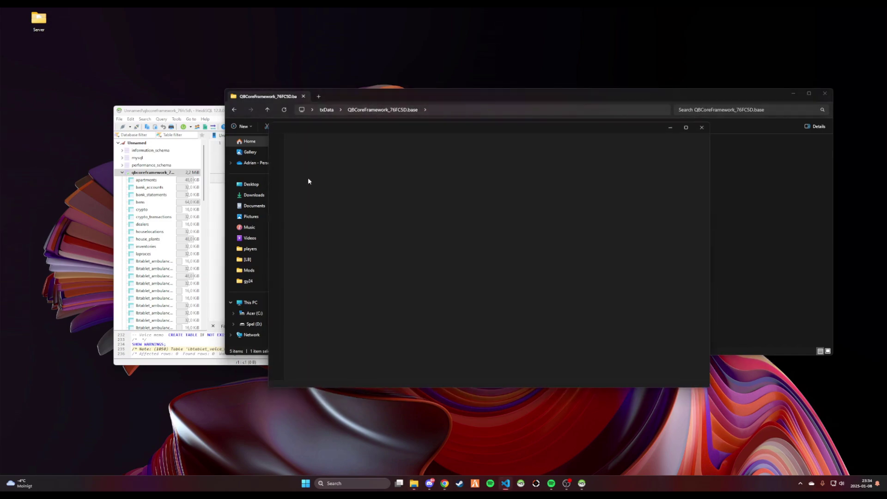
pyautogui.scroll(-5, 386, 280)
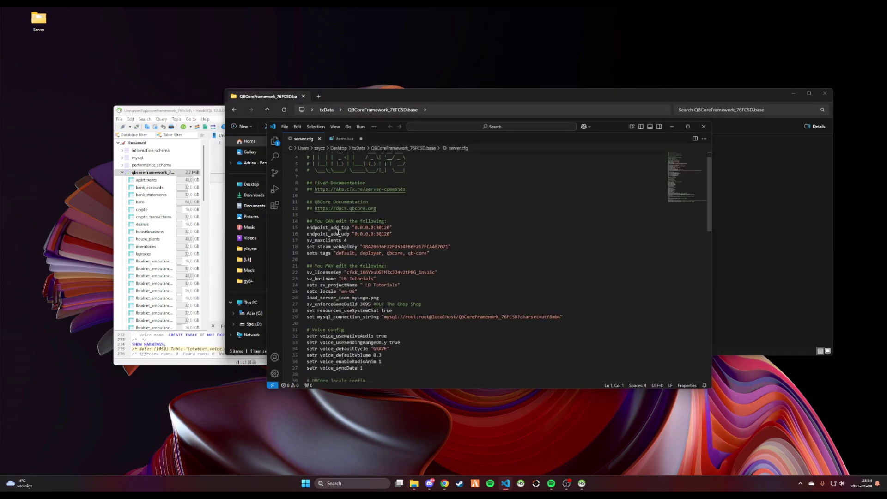
pyautogui.scroll(-6, 355, 259)
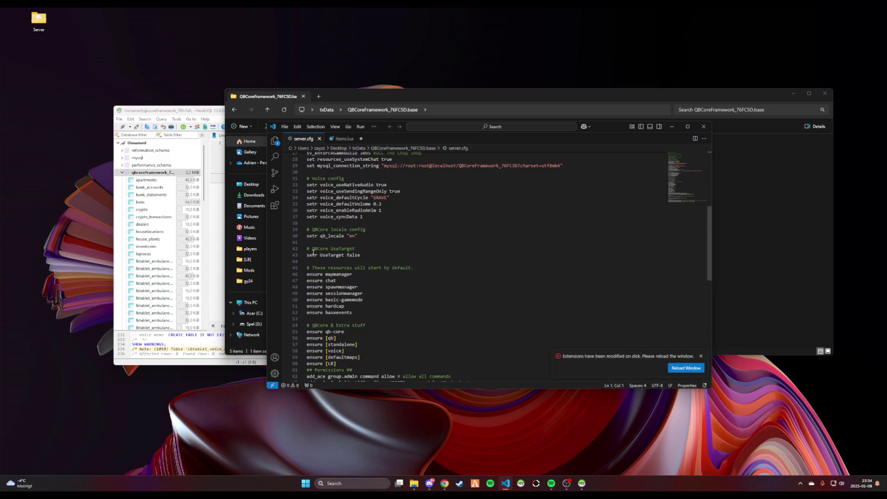
pyautogui.moveTo(336, 330); pyautogui.dragTo(307, 330)
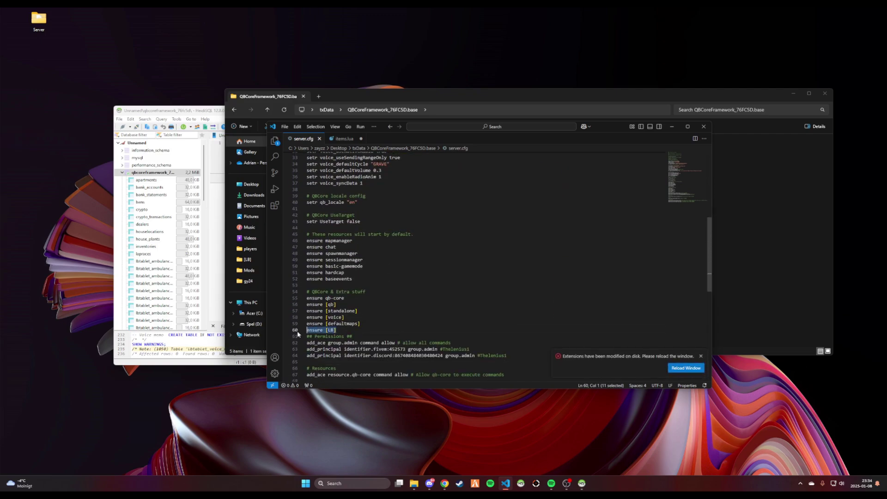
pyautogui.click(339, 330)
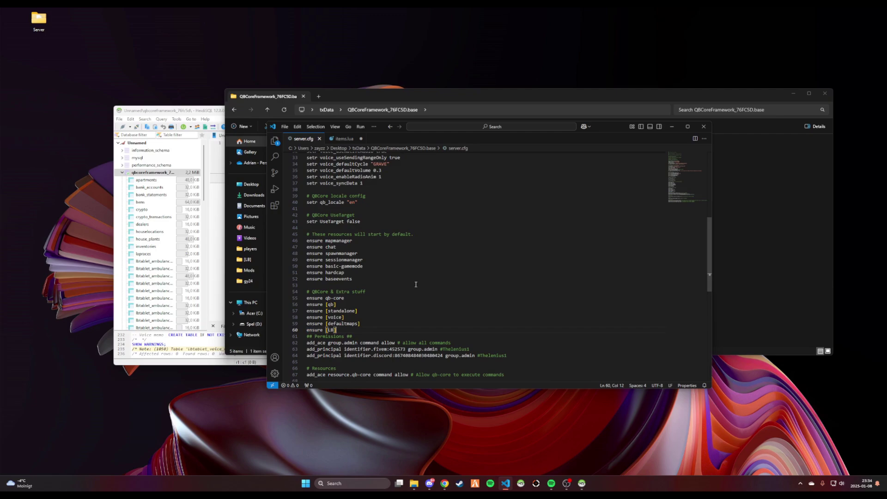
pyautogui.scroll(-3, 339, 324)
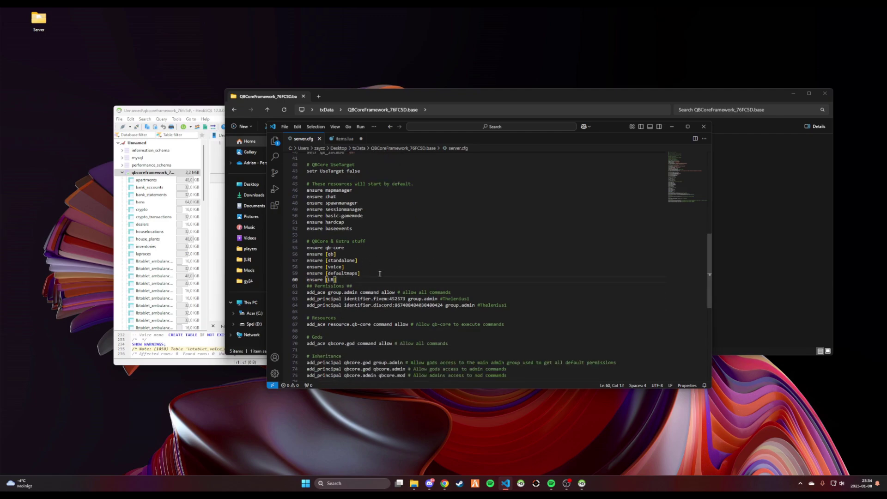
pyautogui.scroll(8, 380, 273)
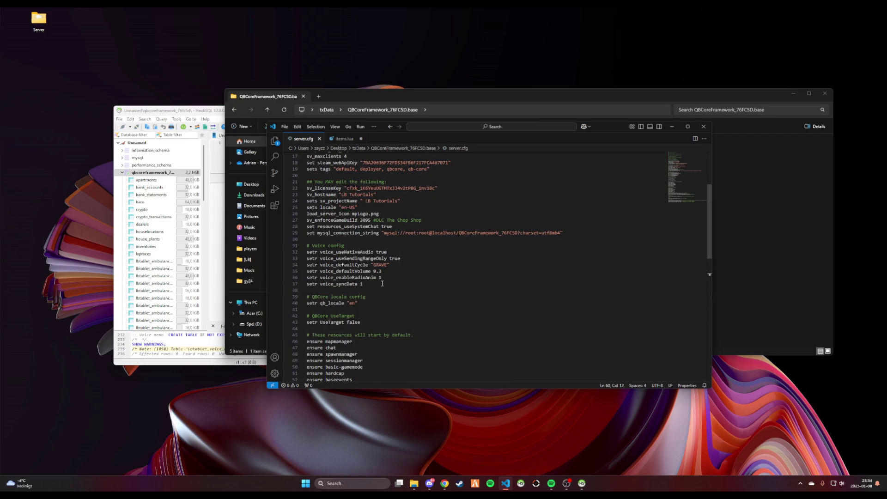
pyautogui.scroll(-5, 382, 283)
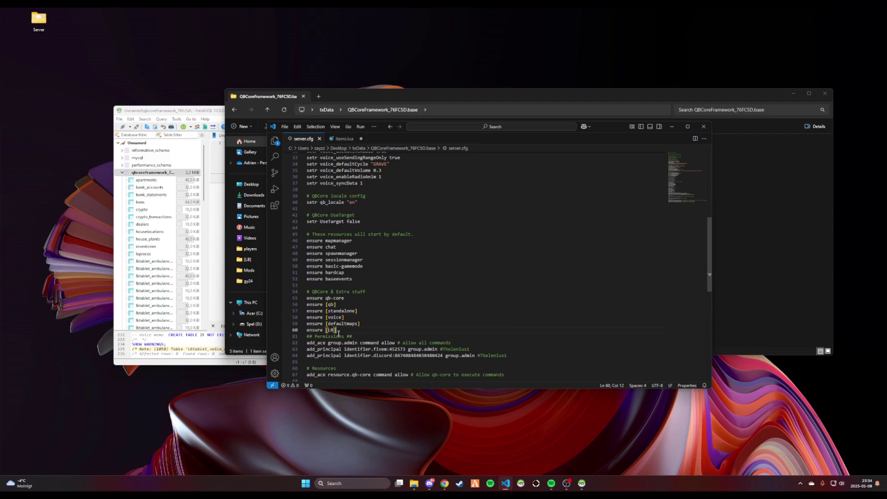
pyautogui.scroll(-2, 338, 333)
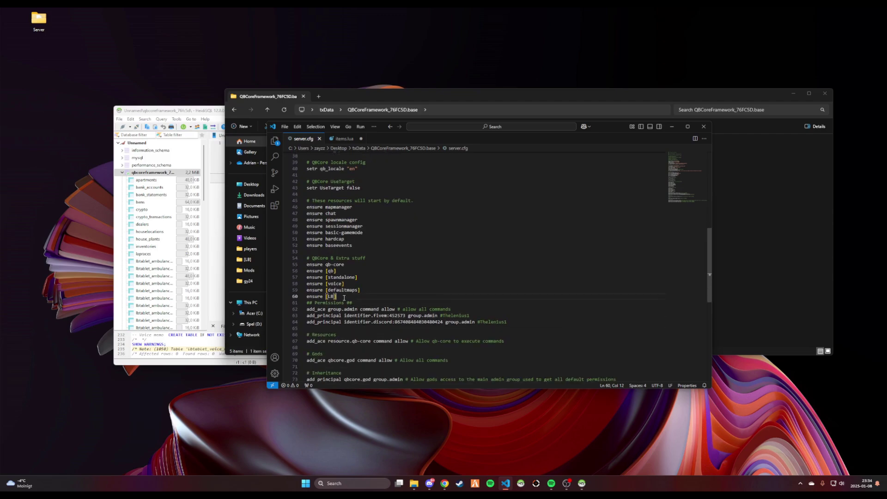
pyautogui.press('Return')
pyautogui.write('s')
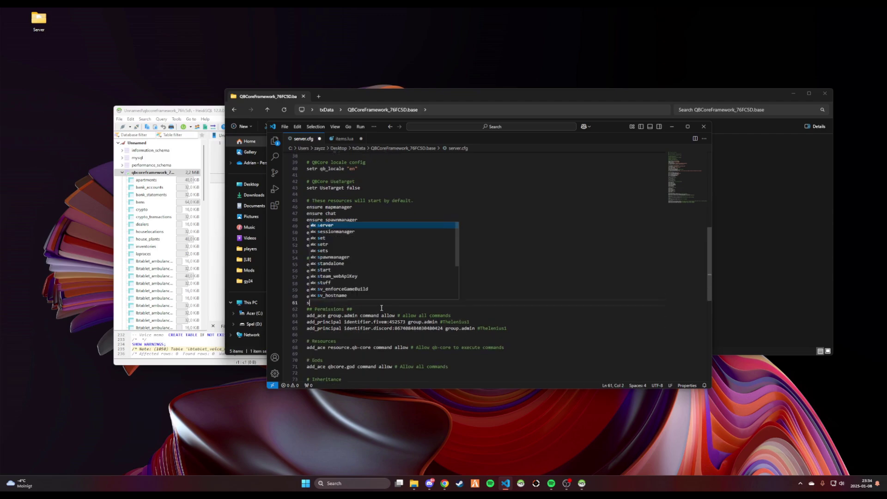
pyautogui.write('tart lb-tablet')
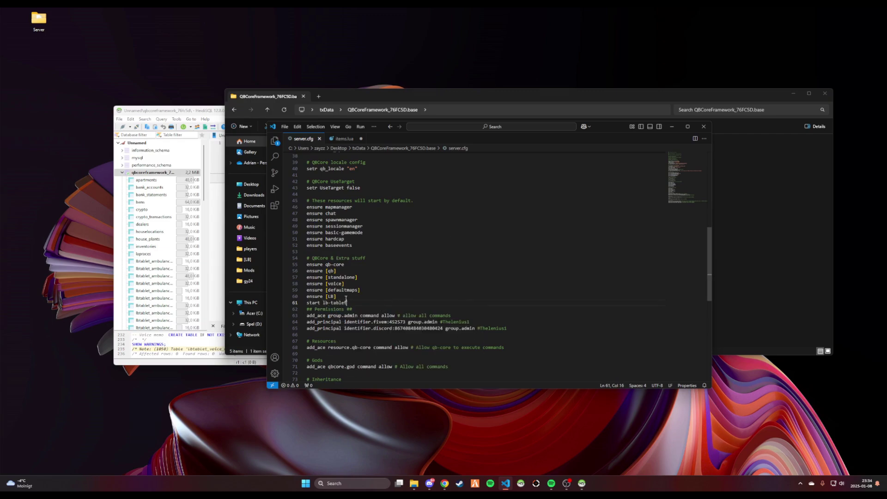
pyautogui.moveTo(357, 307); pyautogui.dragTo(283, 301)
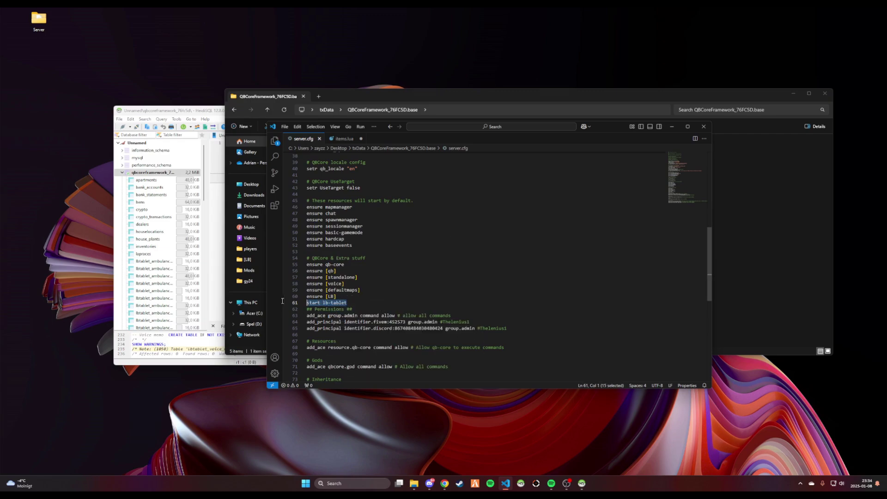
pyautogui.press('BackSpace')
pyautogui.press('BackSpace')
pyautogui.click(365, 303)
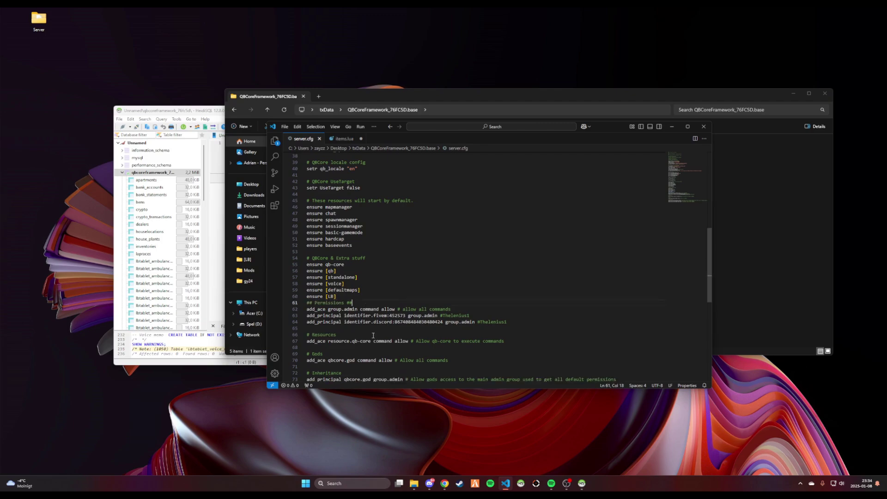
# Close VS Code and open lb-tablet's config\config.lua in VS Code
pyautogui.click(703, 125)
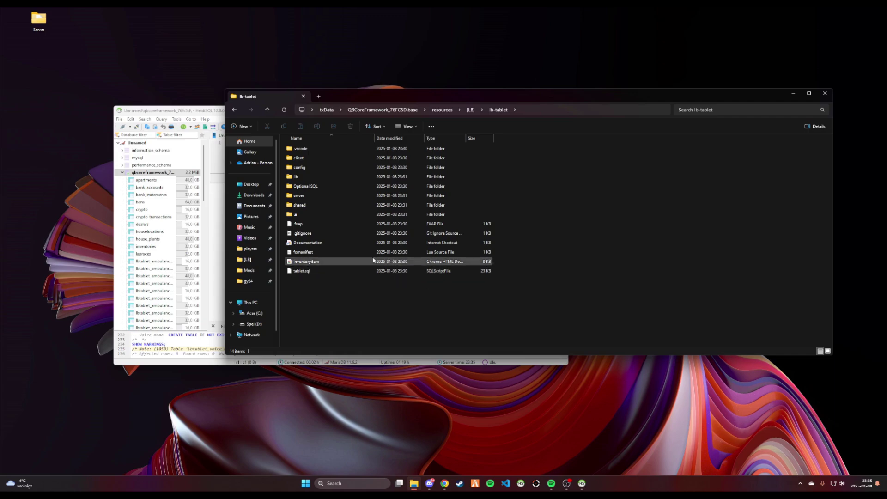
pyautogui.doubleClick(311, 168)
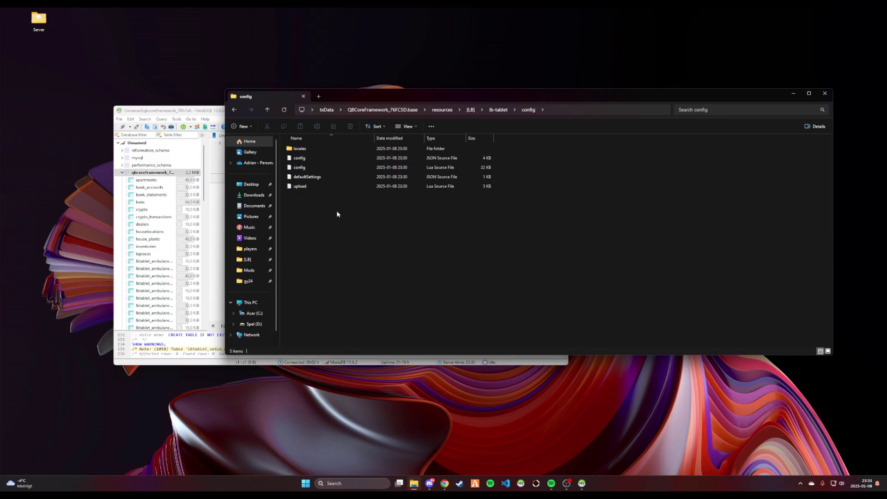
pyautogui.doubleClick(305, 167)
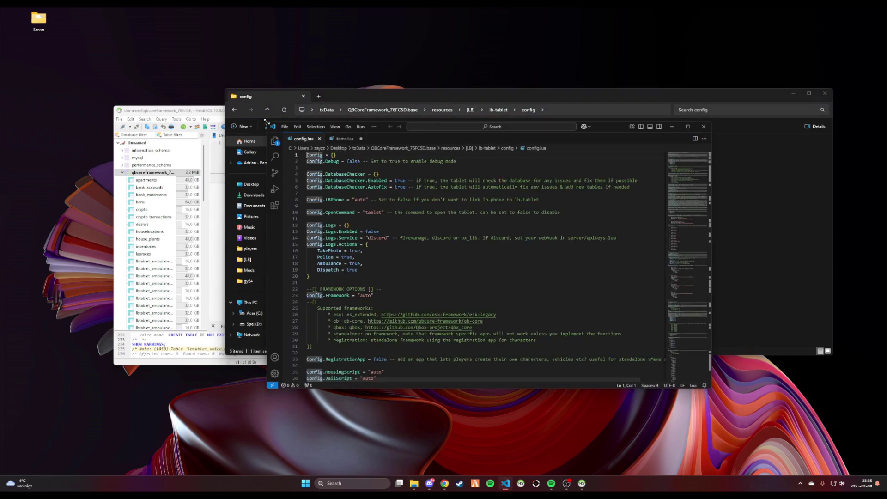
pyautogui.moveTo(267, 122); pyautogui.dragTo(104, 61)
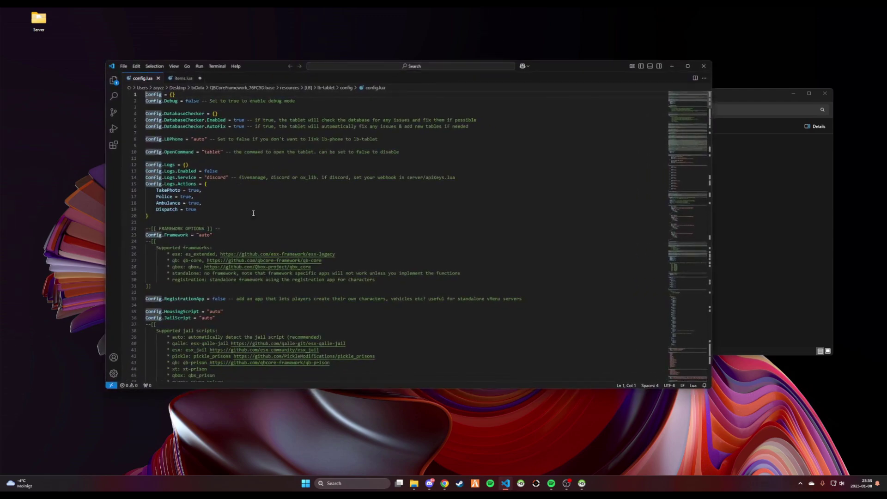
pyautogui.click(217, 235)
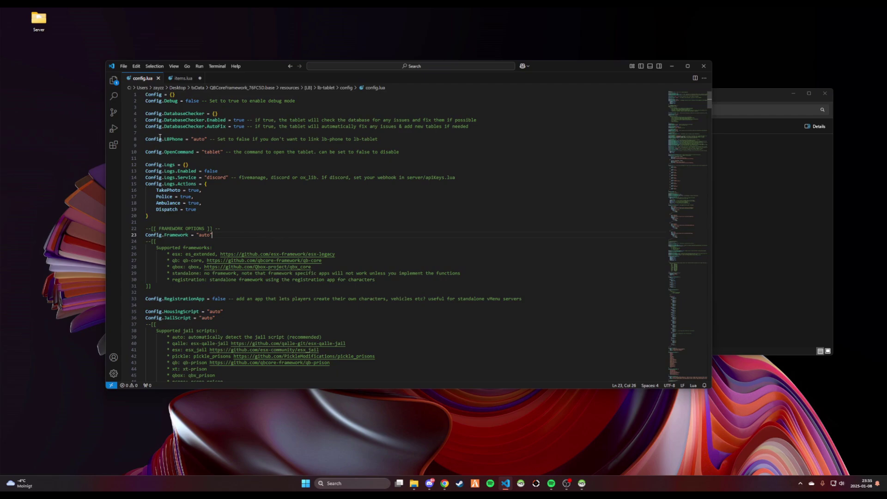
pyautogui.click(194, 139)
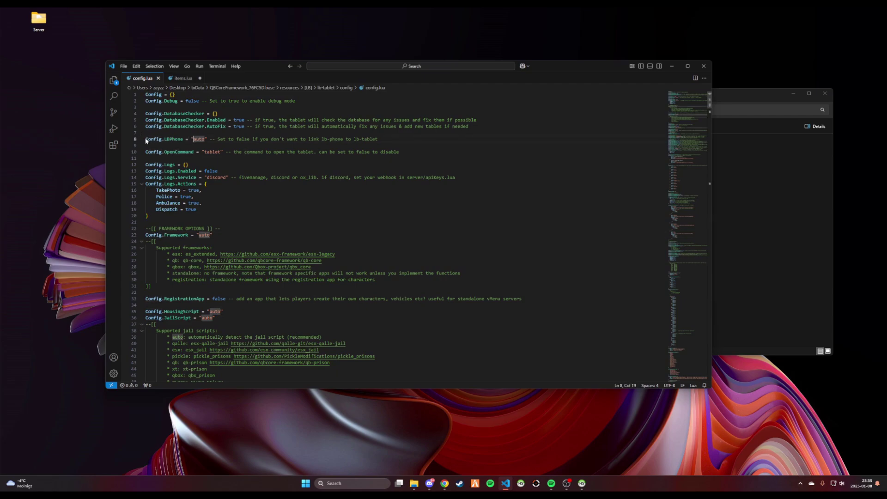
pyautogui.click(204, 140)
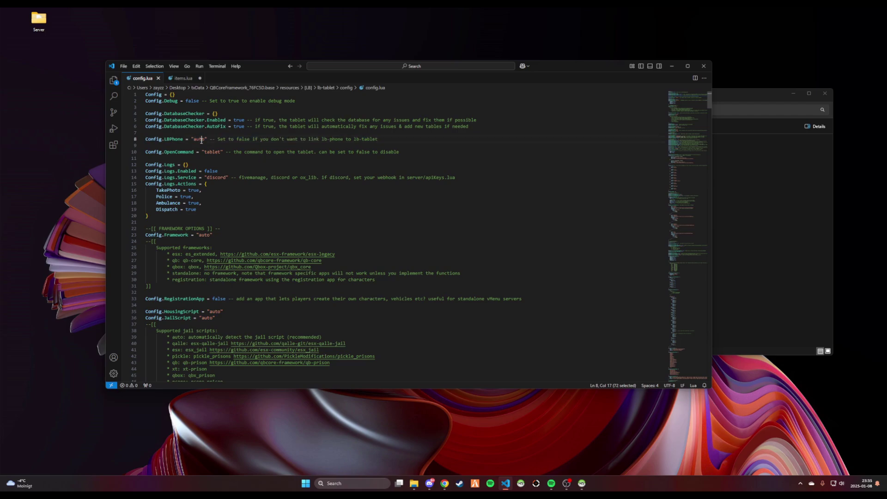
pyautogui.click(231, 159)
pyautogui.moveTo(147, 139); pyautogui.dragTo(395, 142)
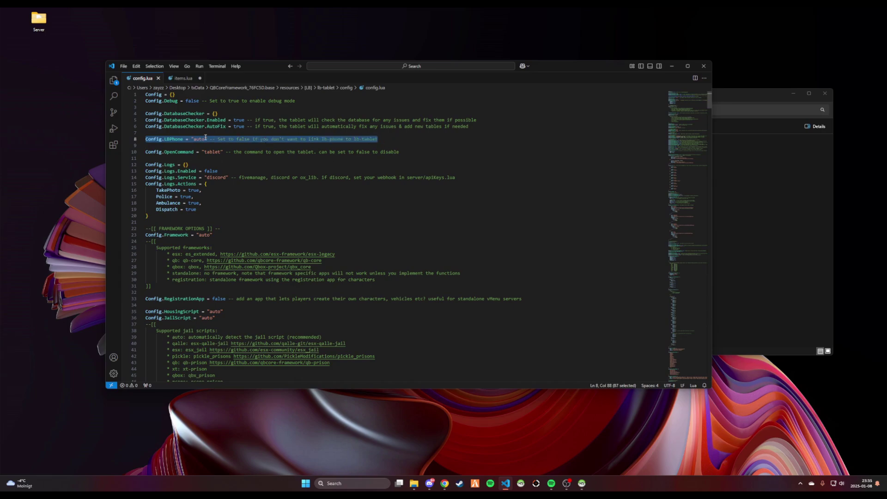
pyautogui.click(204, 138)
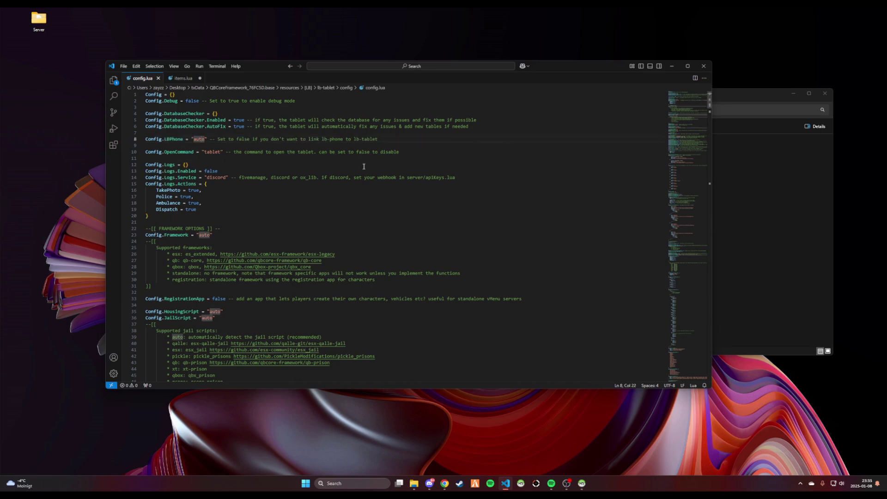
pyautogui.click(325, 180)
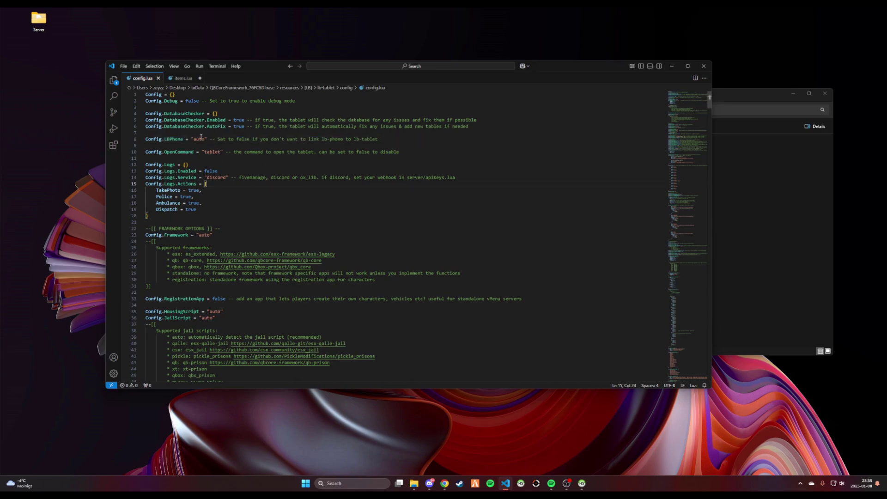
pyautogui.click(270, 167)
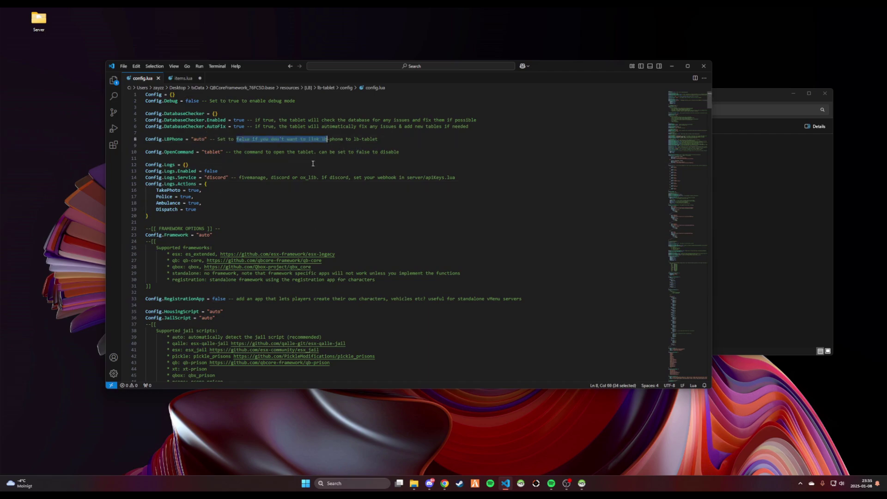
pyautogui.moveTo(193, 140); pyautogui.dragTo(210, 139)
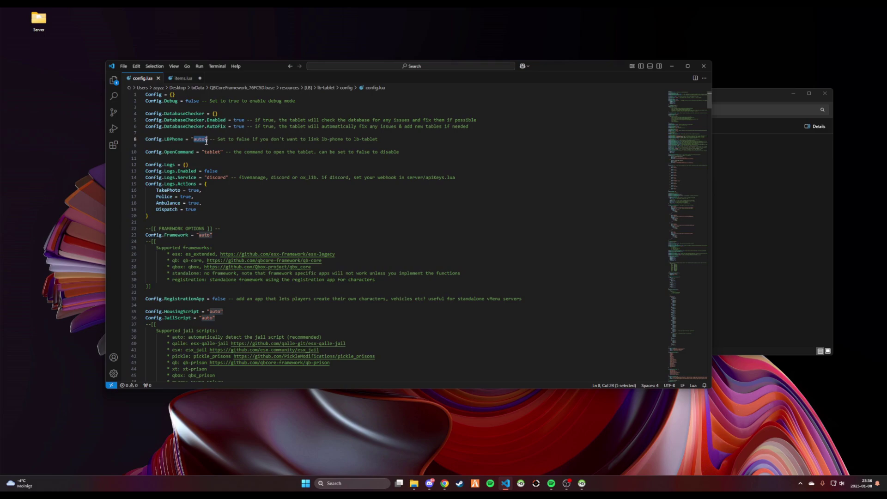
pyautogui.click(348, 181)
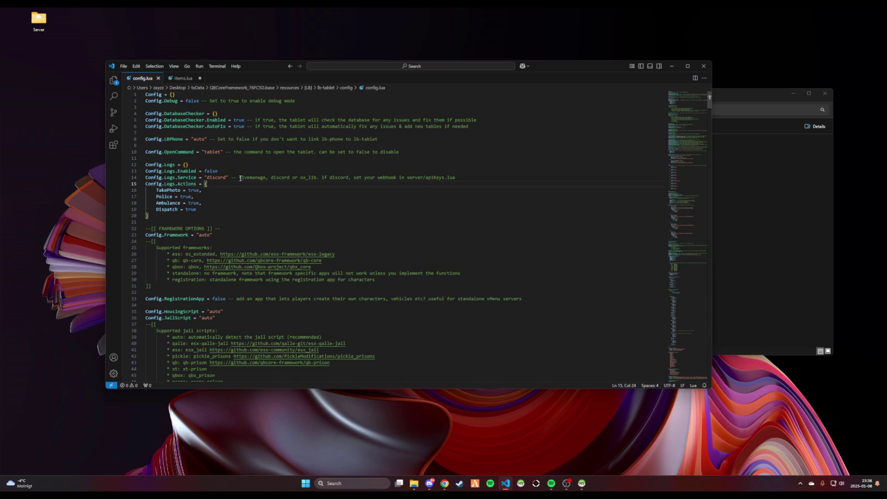
pyautogui.moveTo(149, 164); pyautogui.dragTo(206, 194)
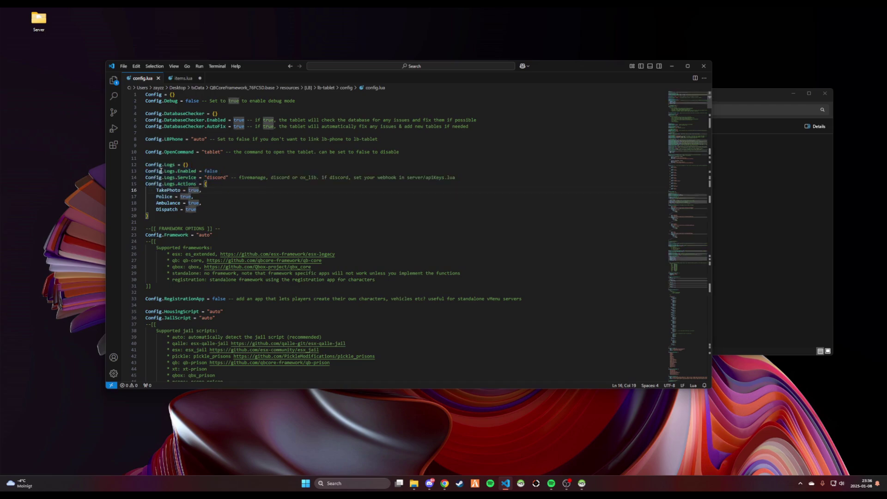
pyautogui.moveTo(162, 171); pyautogui.dragTo(209, 171)
pyautogui.tripleClick(210, 171)
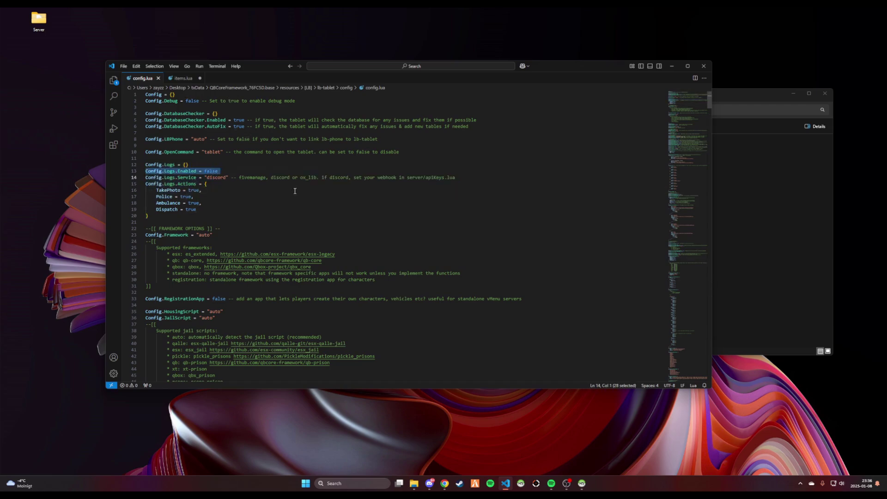
pyautogui.click(173, 171)
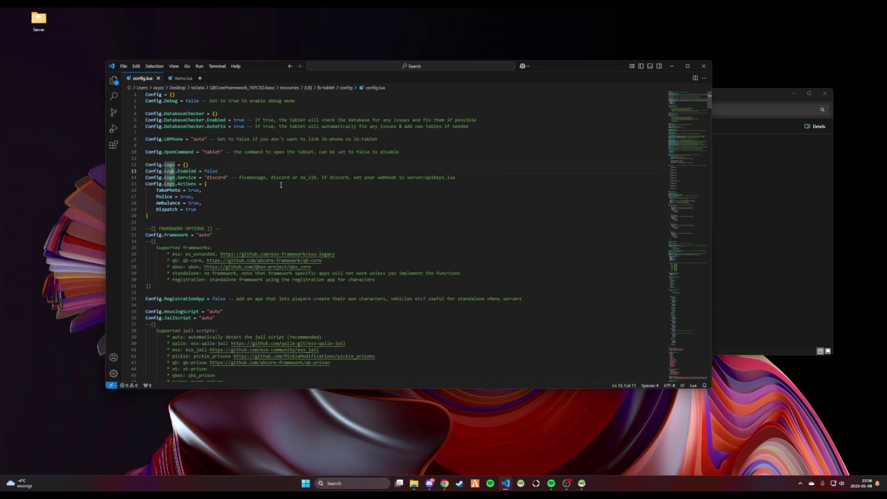
pyautogui.click(207, 171)
pyautogui.press('Down')
pyautogui.press('Down')
pyautogui.press('Down')
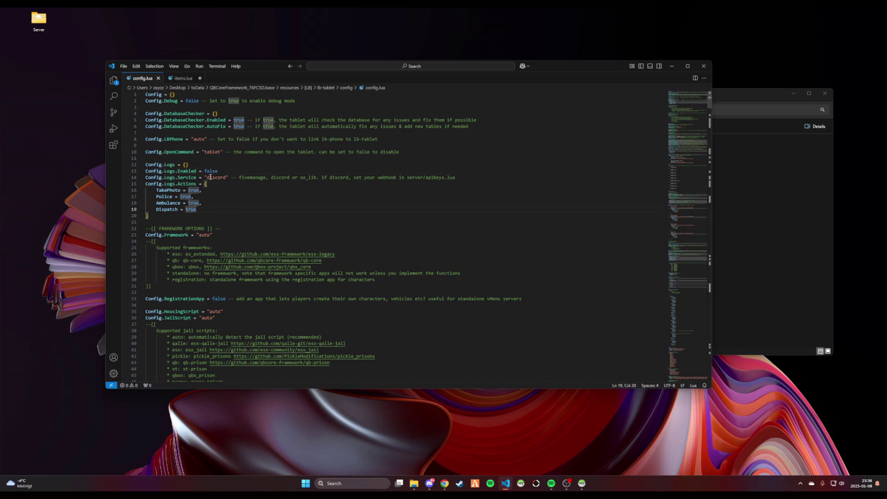
pyautogui.click(213, 190)
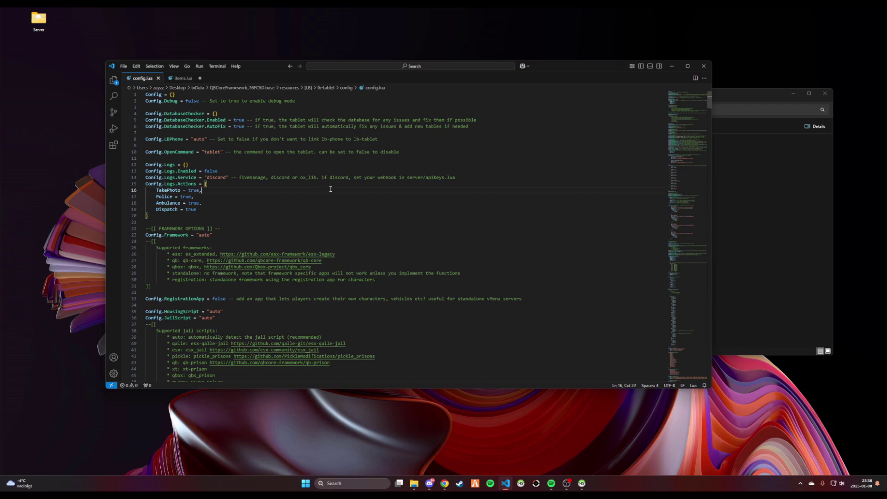
pyautogui.moveTo(369, 178); pyautogui.dragTo(455, 177)
pyautogui.click(461, 219)
# Change Config.Framework from "auto" to "qb" and review the RegistrationApp setting, left false
pyautogui.scroll(-2, 278, 203)
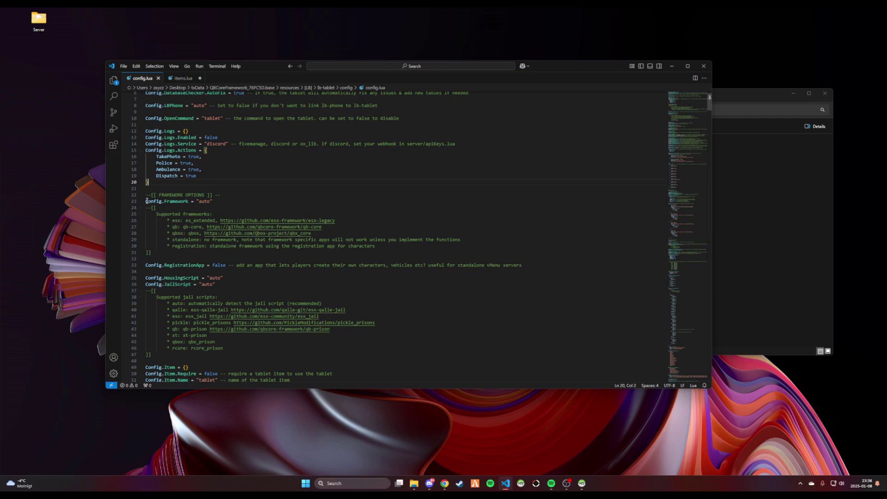
pyautogui.moveTo(148, 201); pyautogui.dragTo(211, 204)
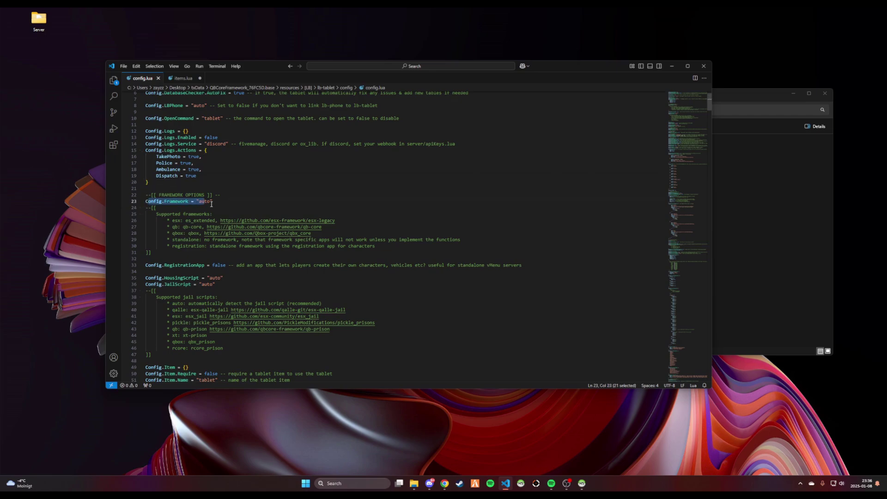
pyautogui.click(210, 202)
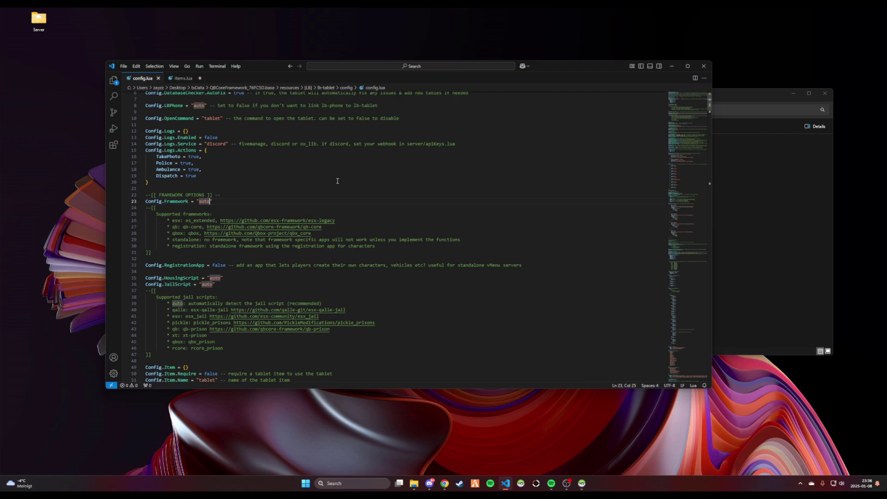
pyautogui.press('BackSpace')
pyautogui.press('BackSpace')
pyautogui.press('BackSpace')
pyautogui.write('qb')
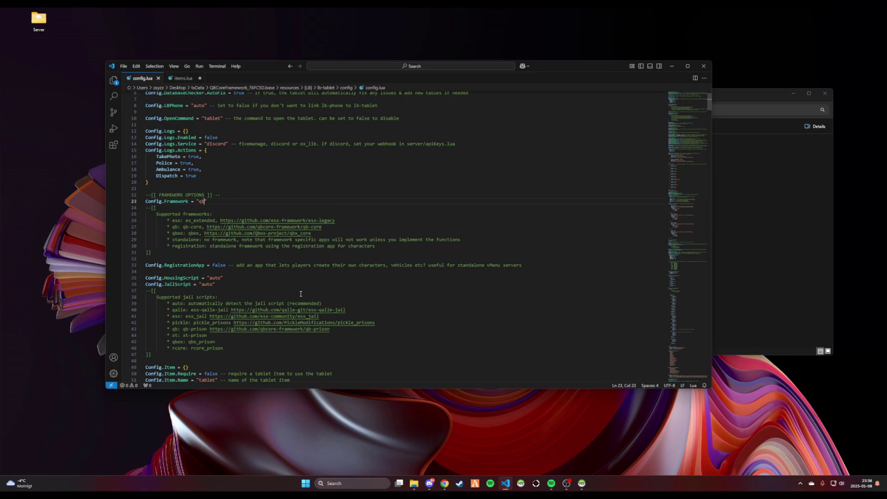
pyautogui.scroll(-3, 300, 293)
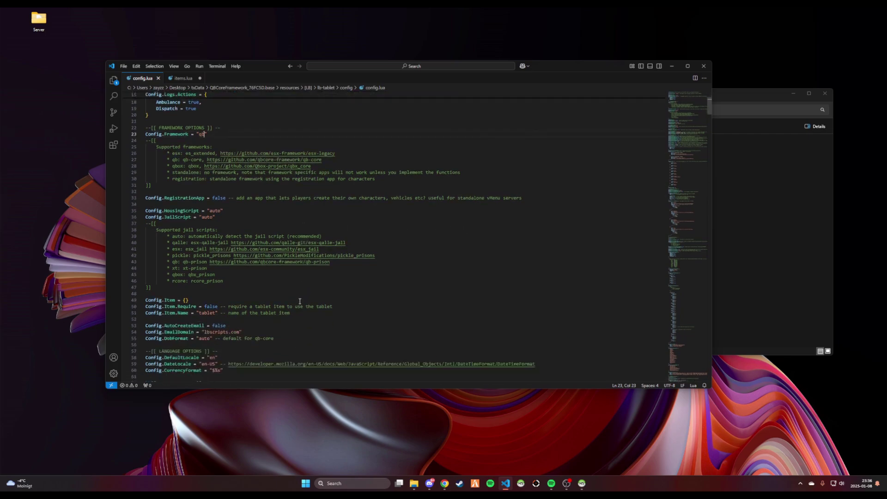
pyautogui.scroll(2, 300, 301)
pyautogui.click(220, 231)
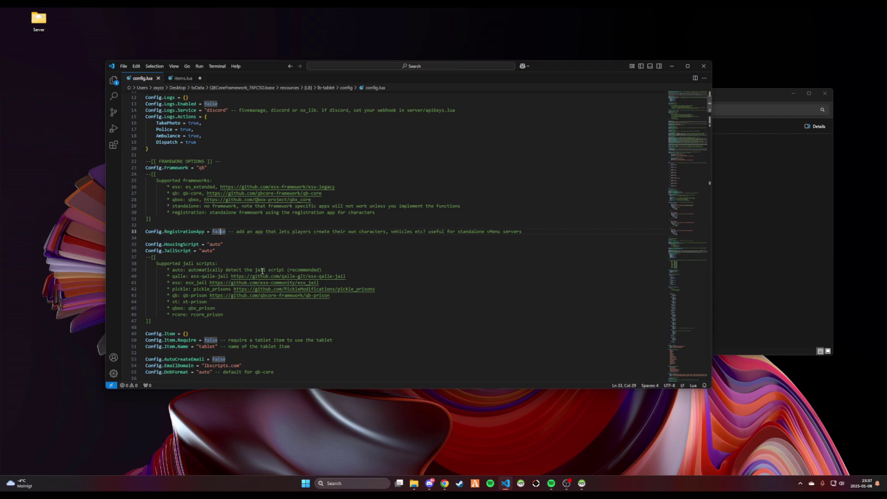
# Change Config.Item.Require from false to true
pyautogui.scroll(-4, 434, 361)
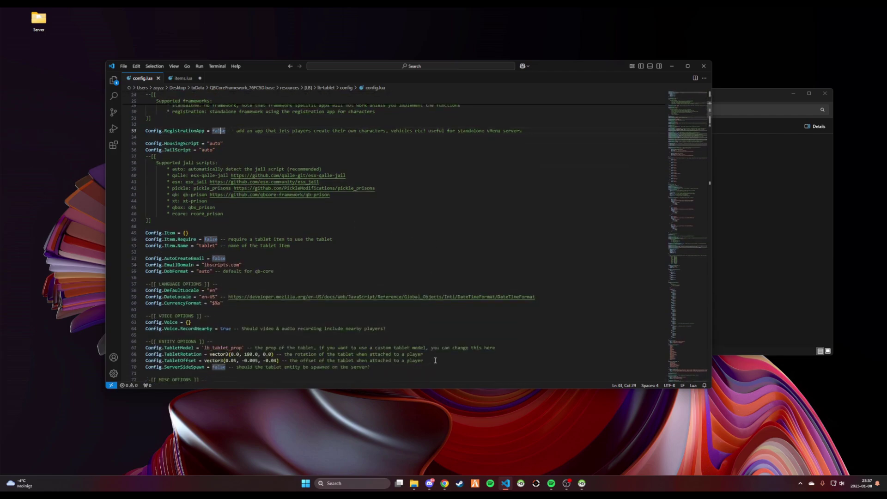
pyautogui.click(205, 245)
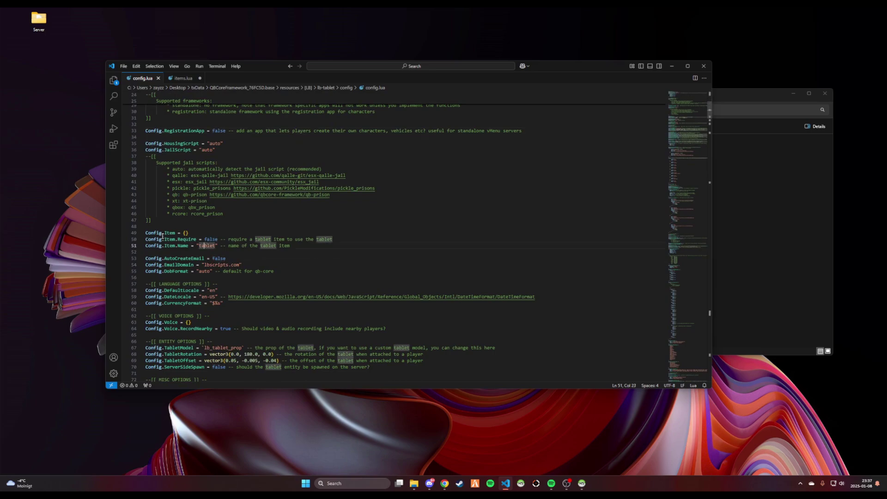
pyautogui.moveTo(204, 239); pyautogui.dragTo(218, 238)
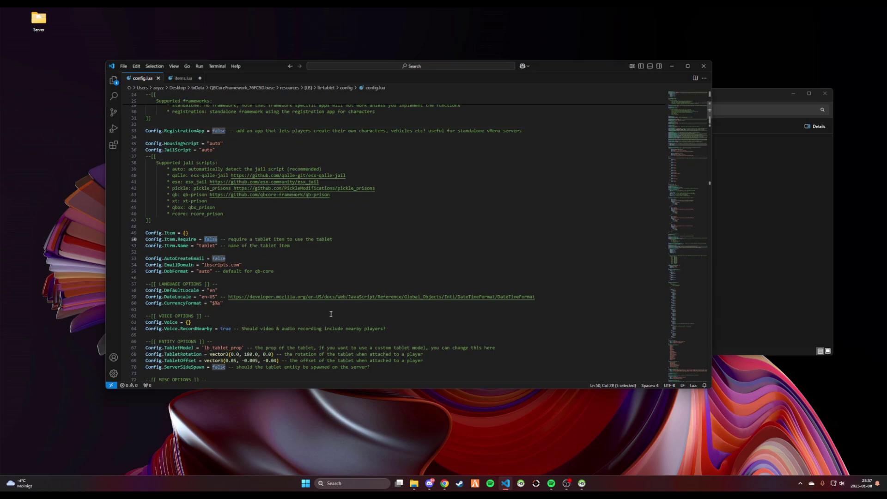
pyautogui.press('BackSpace')
pyautogui.write('t')
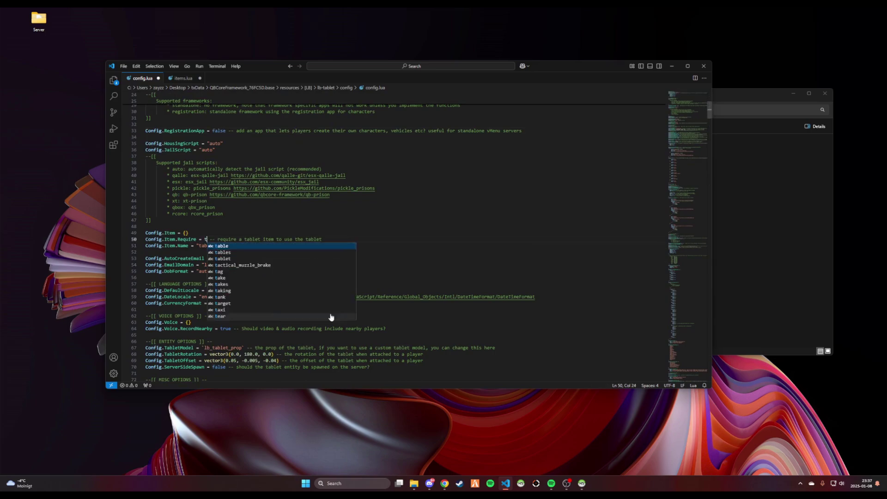
pyautogui.write('rue')
pyautogui.click(480, 251)
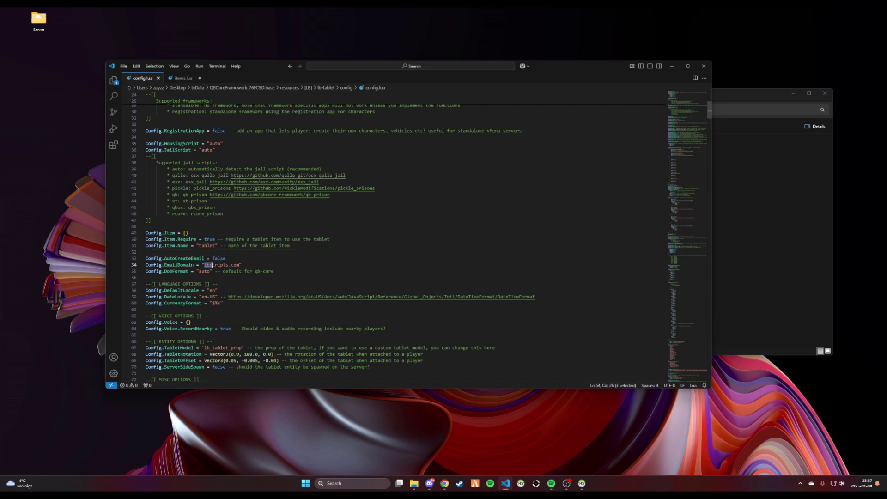
# Clear the default Config.EmailDomain value for a custom domain, then check the voice recording setting
pyautogui.press('BackSpace')
pyautogui.scroll(-1, 274, 342)
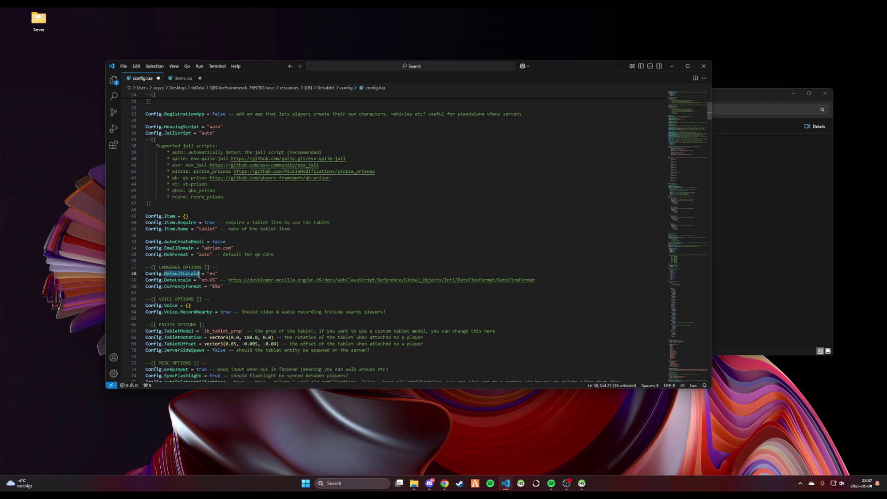
pyautogui.click(207, 312)
pyautogui.click(247, 312)
pyautogui.press('Down')
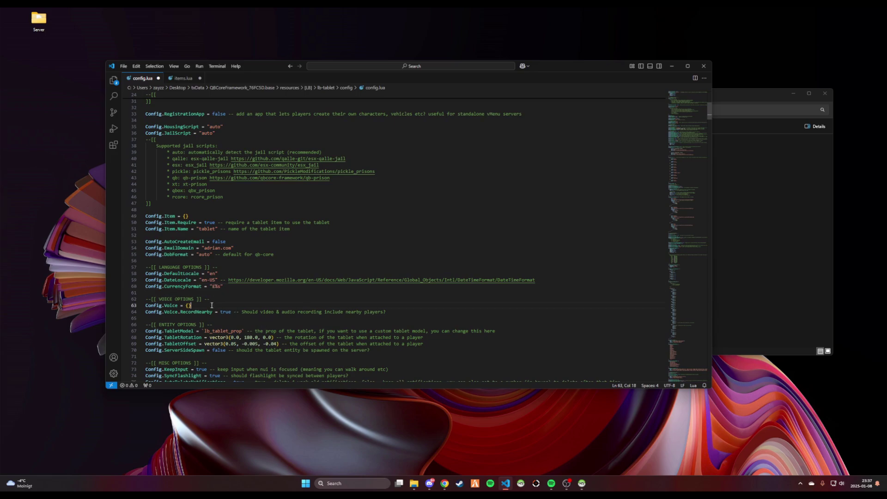
# Scroll through config.lua's locations, services and police sections, clearing the locations-list selection
pyautogui.scroll(-1, 430, 323)
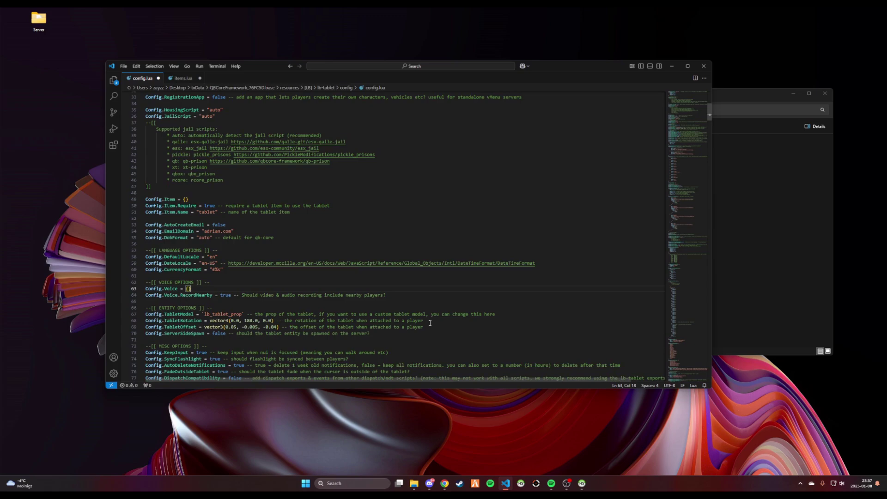
pyautogui.scroll(-6, 455, 352)
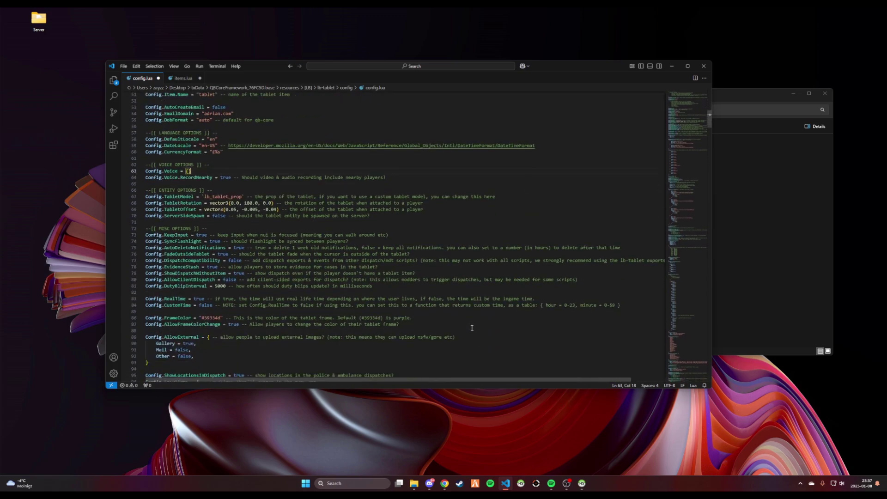
pyautogui.scroll(-4, 472, 336)
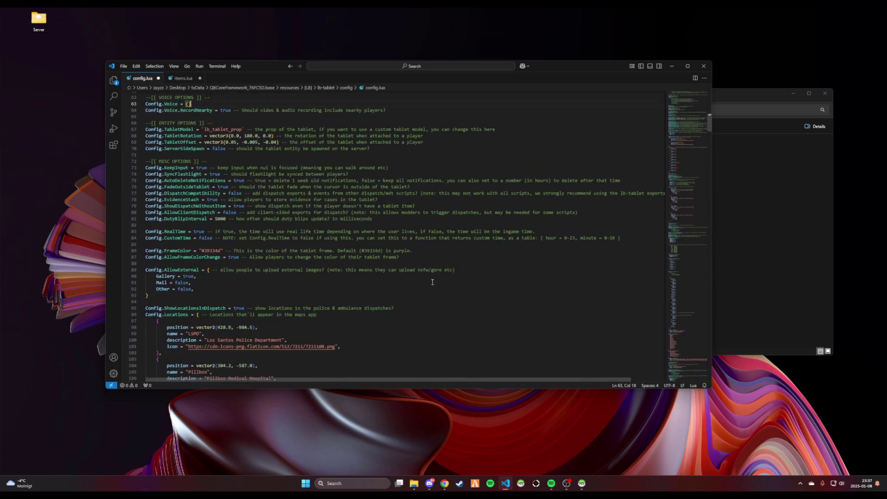
pyautogui.scroll(-2, 430, 281)
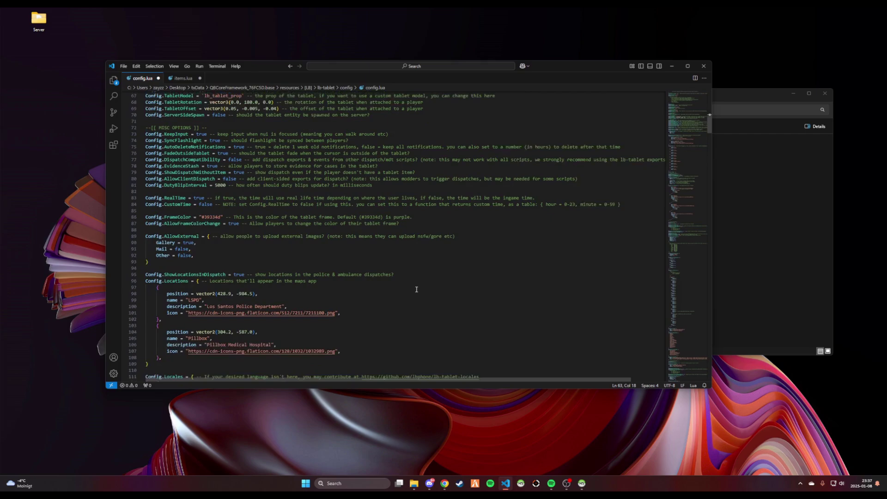
pyautogui.scroll(-3, 416, 289)
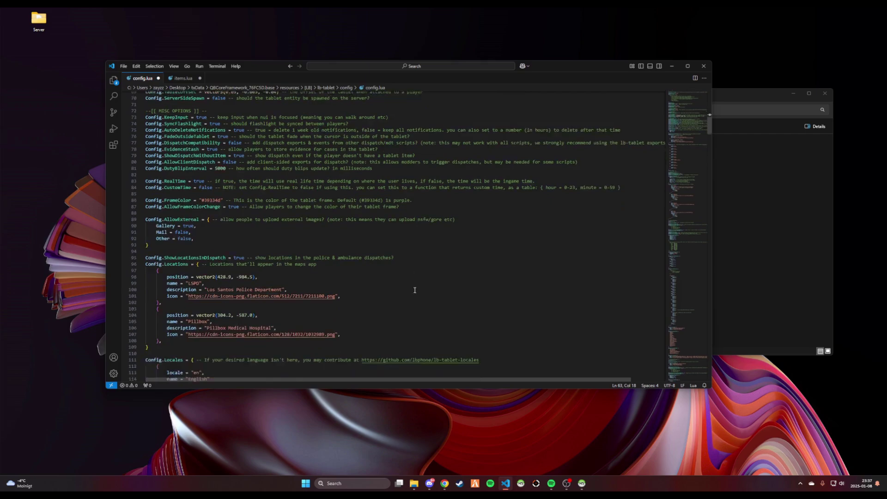
pyautogui.scroll(-3, 156, 188)
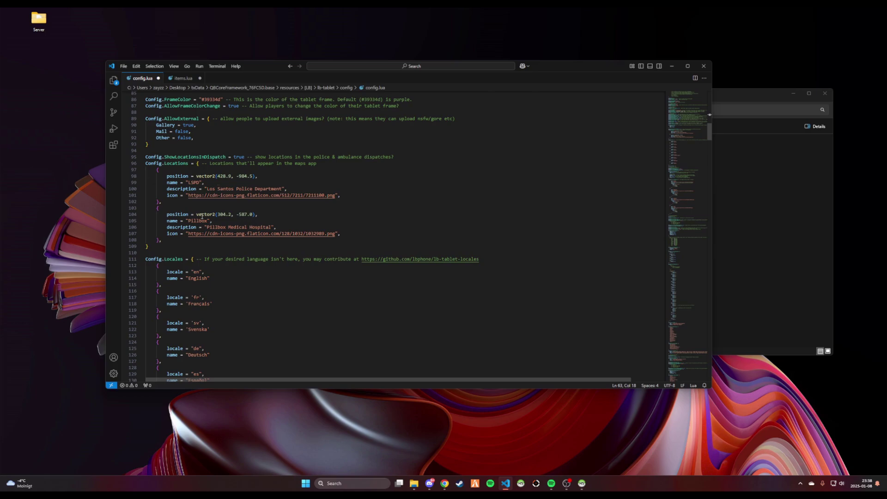
pyautogui.click(263, 185)
pyautogui.scroll(-6, 455, 272)
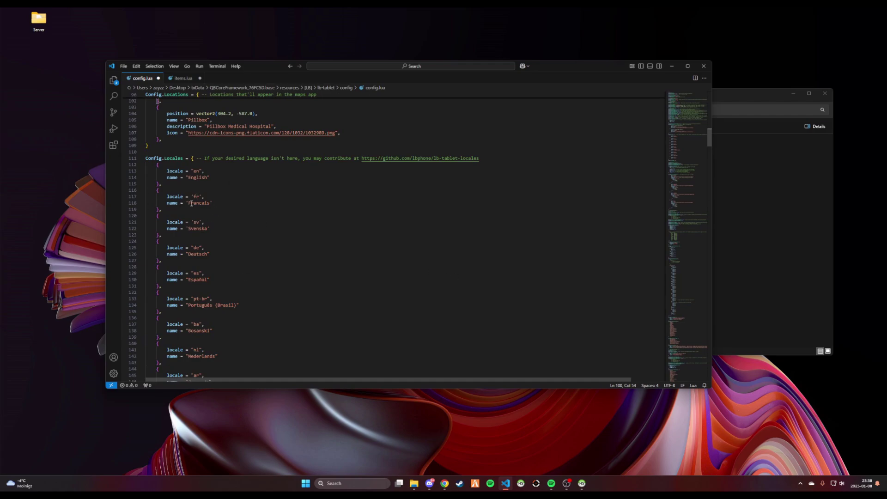
pyautogui.scroll(-4, 231, 268)
pyautogui.scroll(-4, 155, 339)
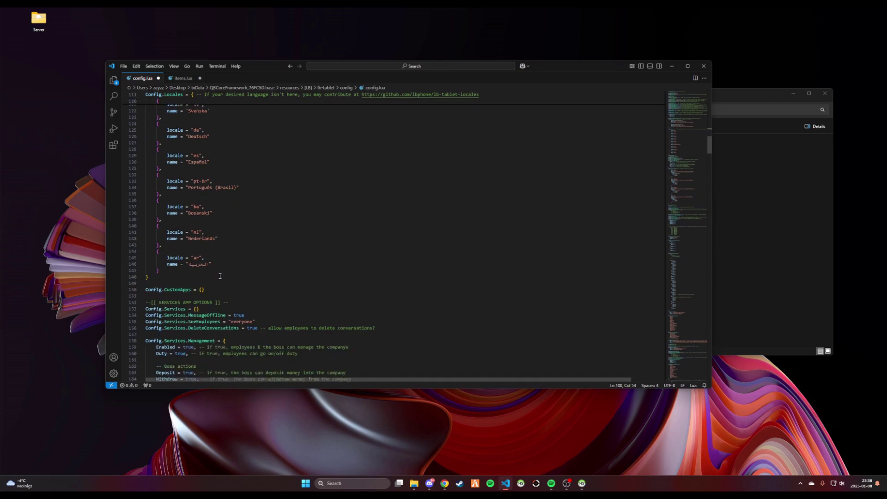
pyautogui.scroll(-5, 311, 236)
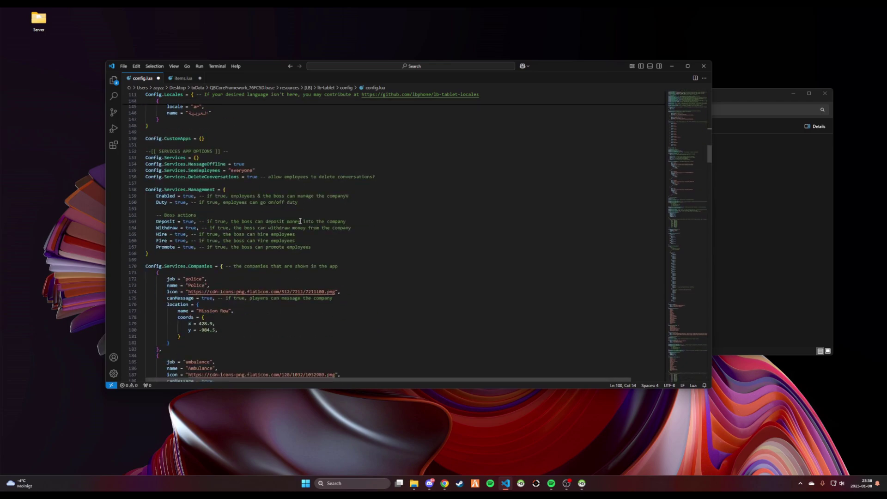
pyautogui.scroll(-3, 296, 222)
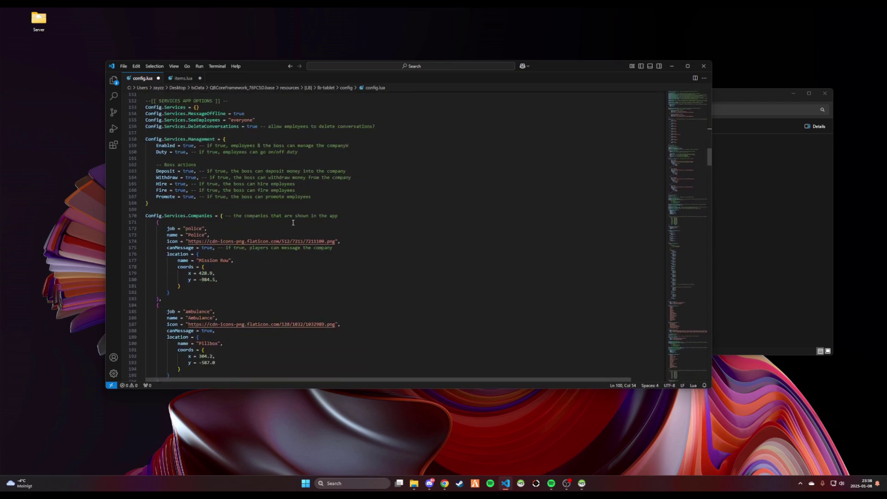
pyautogui.scroll(-3, 293, 223)
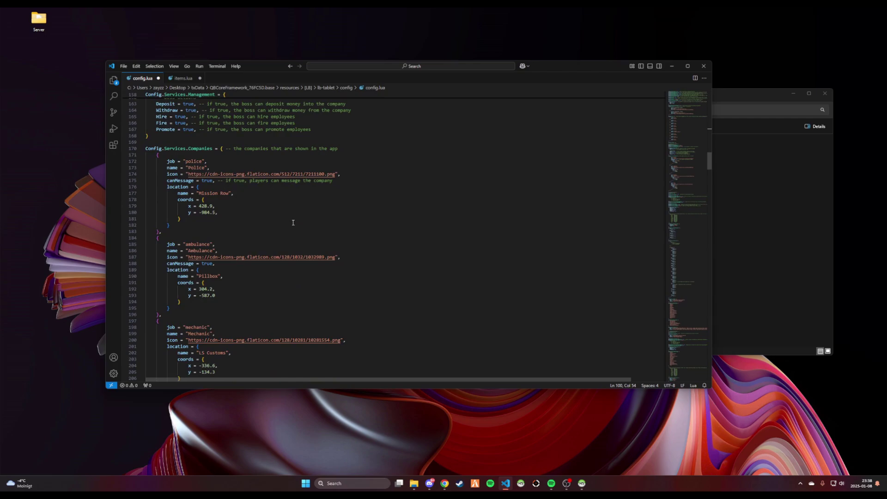
pyautogui.scroll(-13, 305, 240)
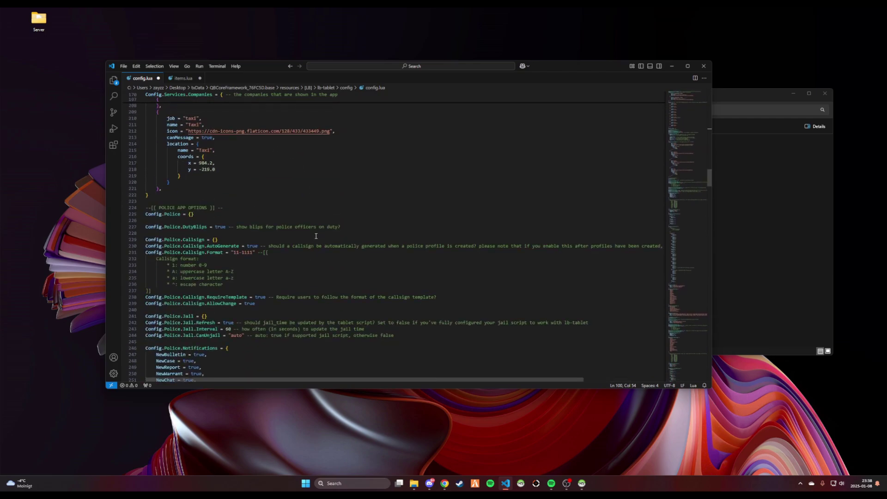
pyautogui.scroll(-20, 305, 233)
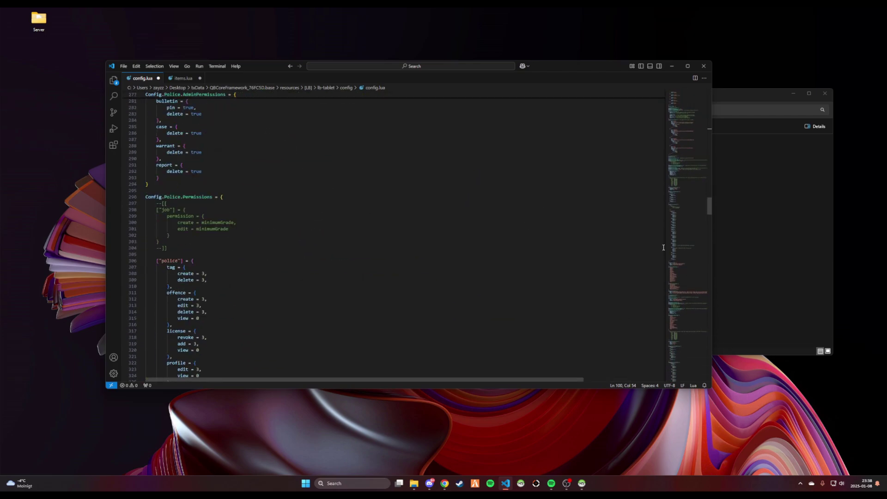
# Close VS Code and minimise HeidiSQL, the config folder and the server console
pyautogui.click(703, 65)
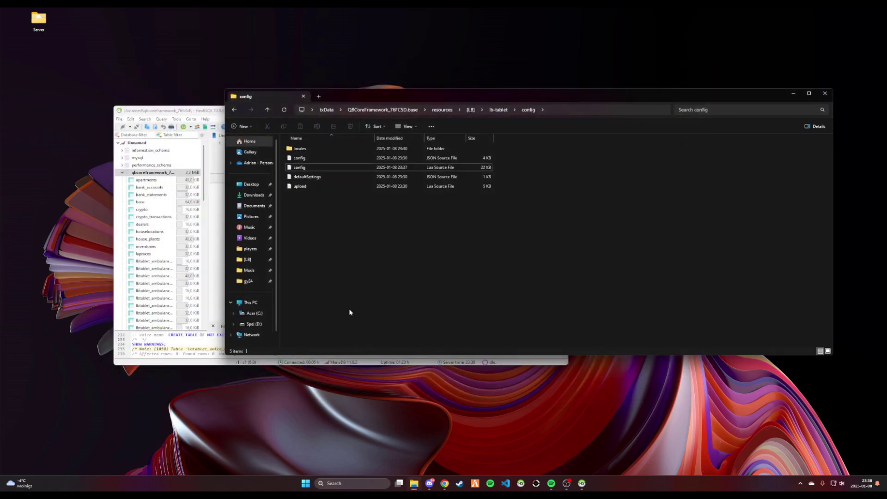
pyautogui.click(218, 139)
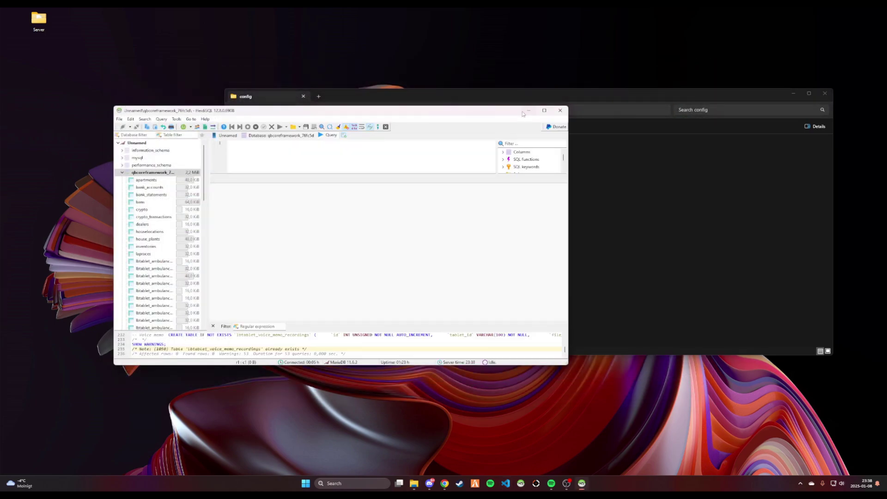
pyautogui.click(527, 111)
pyautogui.click(792, 95)
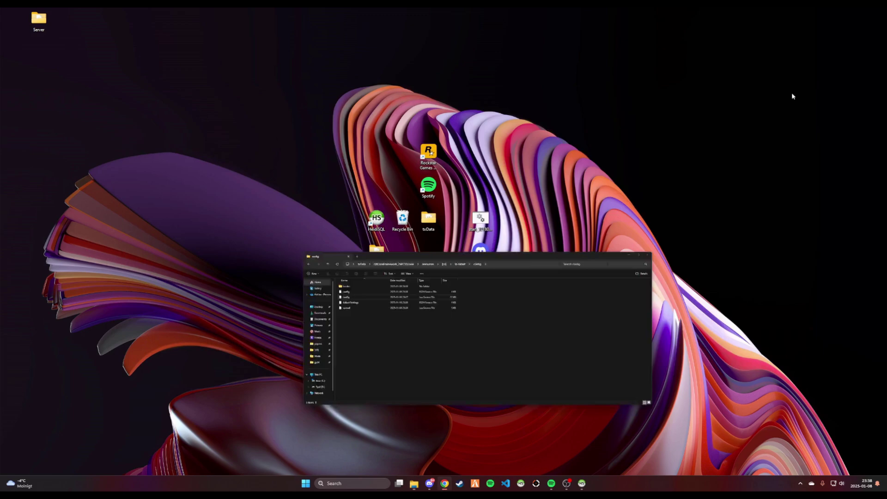
pyautogui.click(392, 64)
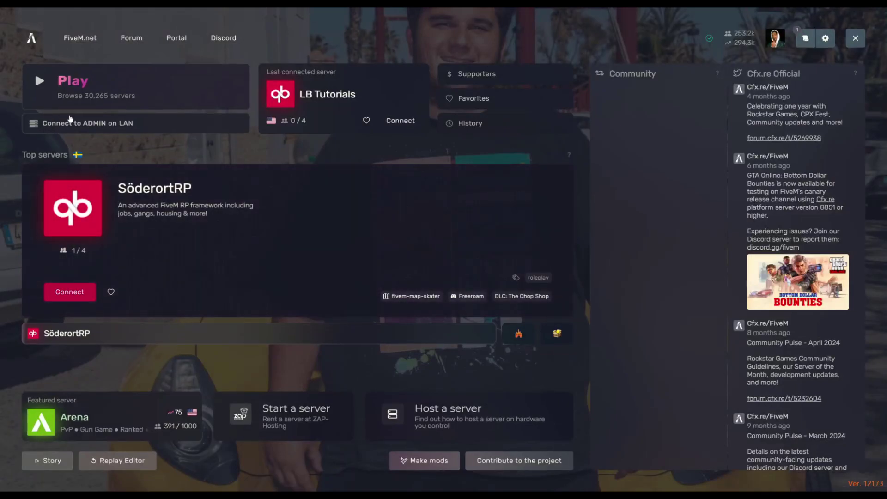
# Connect to the LB Tutorials server, close the inventory and start walking
pyautogui.click(99, 127)
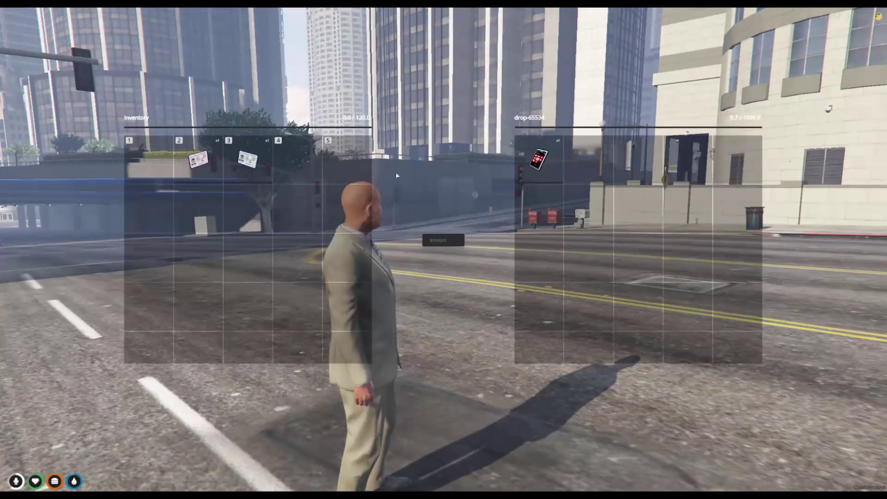
pyautogui.press('Tab')
pyautogui.press('w')
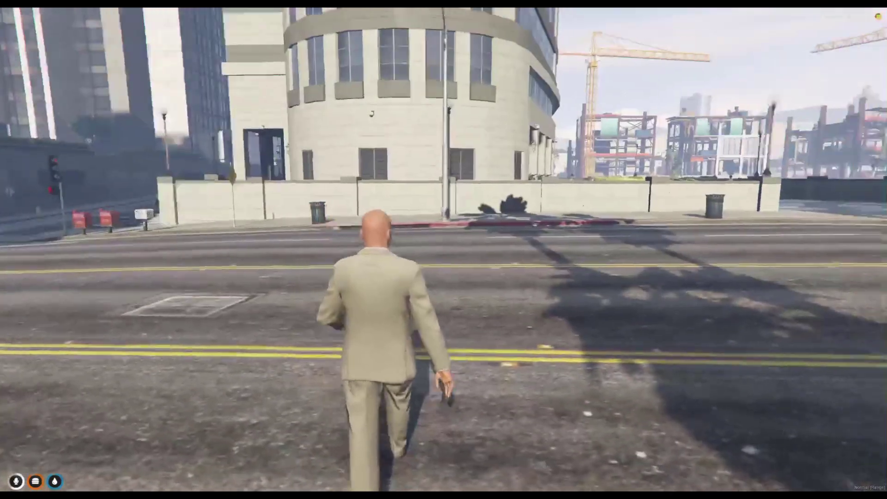
# Apply the creator code to the tablet order, then walk and sprint toward downtown
pyautogui.write('adrian5')
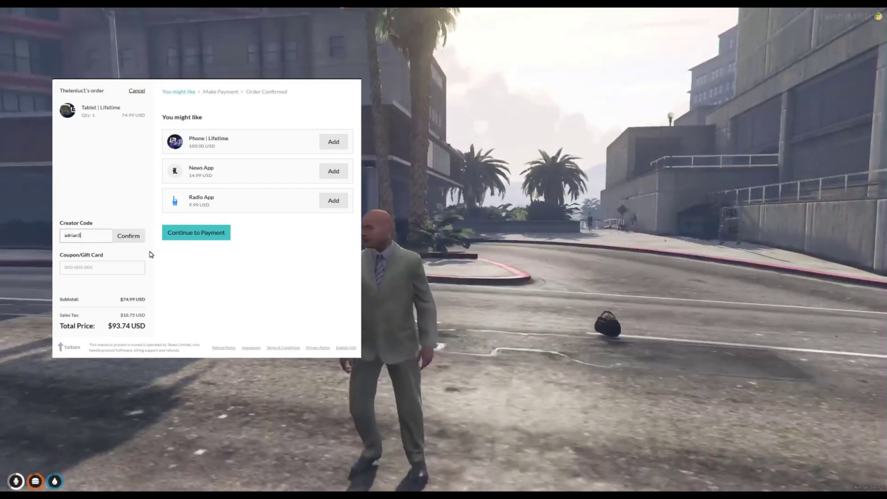
pyautogui.click(134, 236)
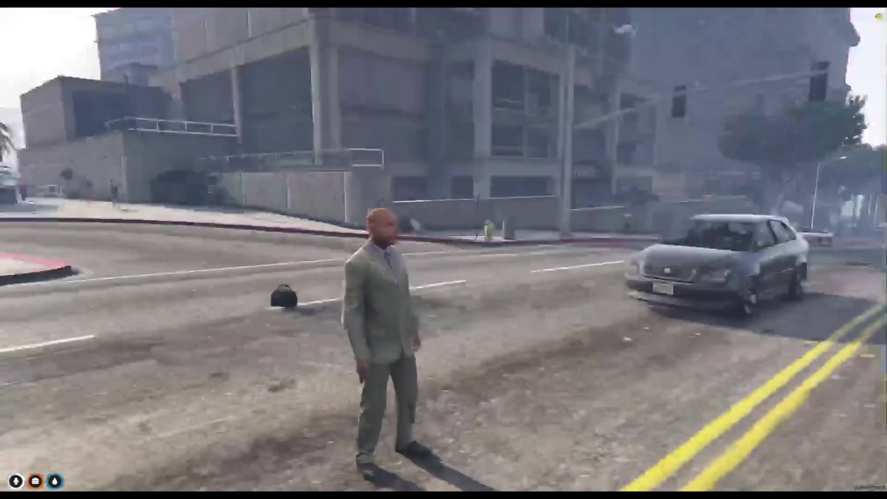
pyautogui.press('w')
pyautogui.press('shift')
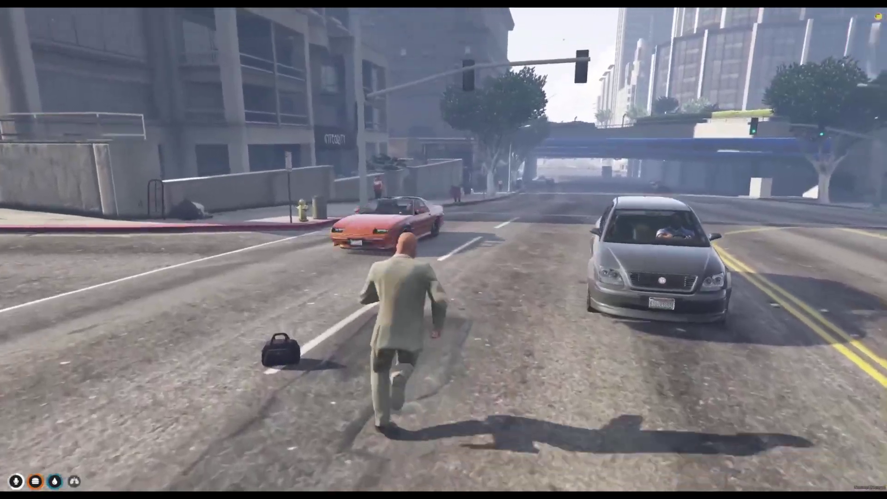
# Give player 1 a tablet with the chat command /giveitem 1 tablet
pyautogui.press('d')
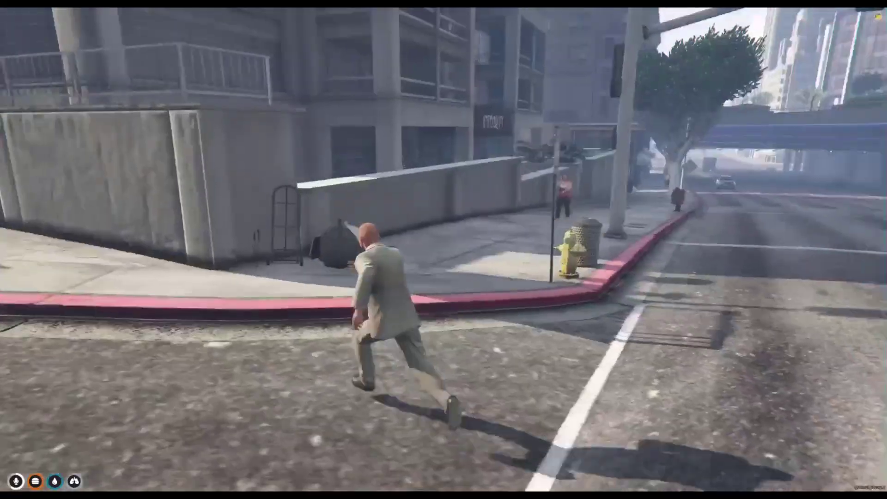
pyautogui.write('t')
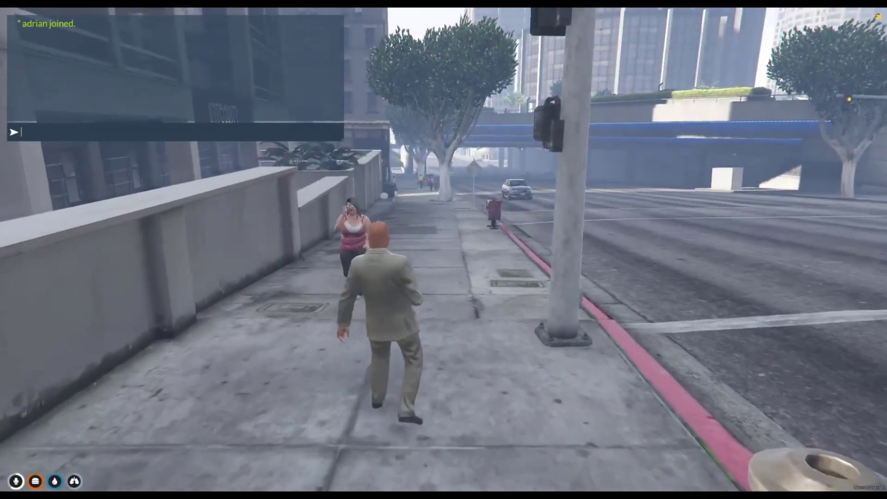
pyautogui.write('/giveitem ')
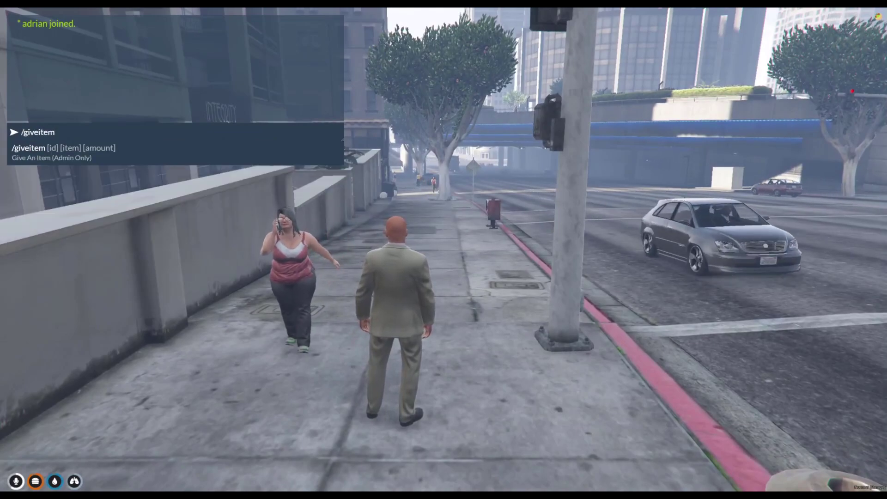
pyautogui.write('1 ta')
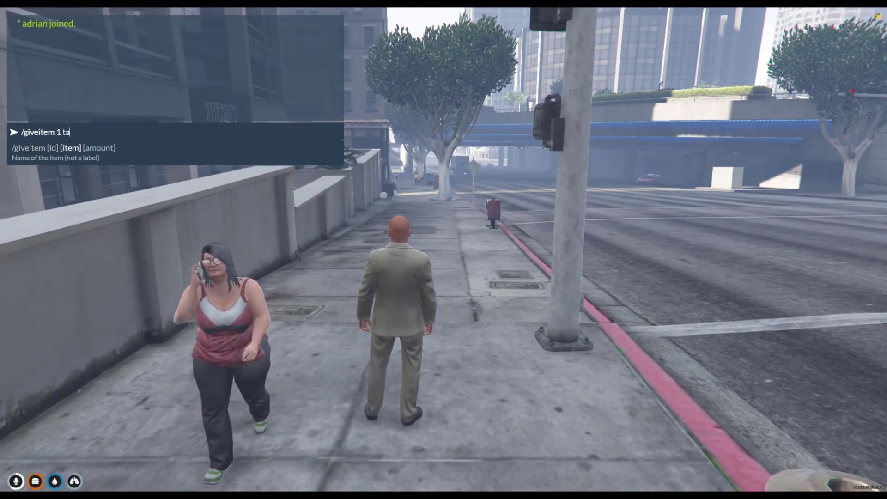
pyautogui.write('blet')
pyautogui.press('Return')
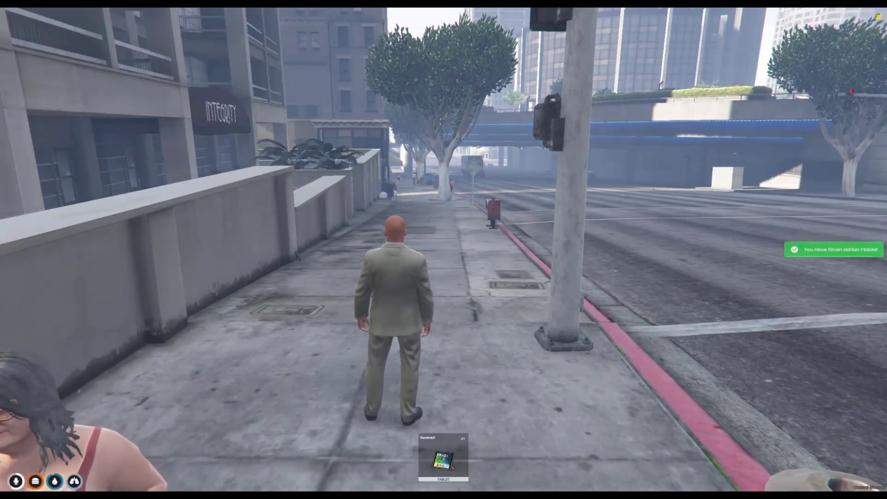
# Check the tablet item in the inventory, then take the tablet out to its lock screen
pyautogui.press('Tab')
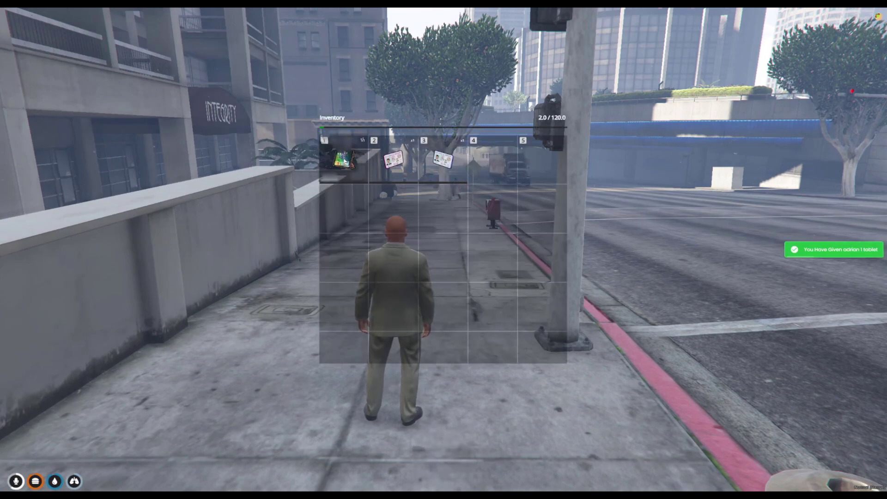
pyautogui.rightClick(344, 157)
pyautogui.press('w')
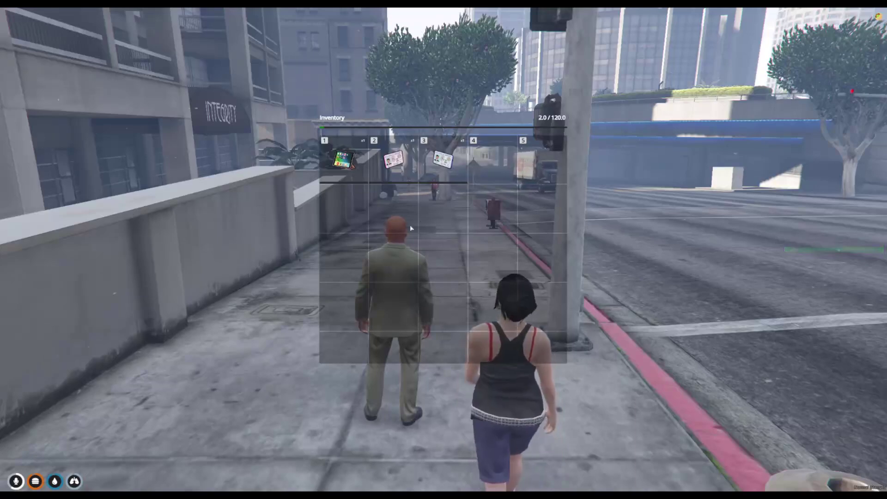
pyautogui.press('Tab')
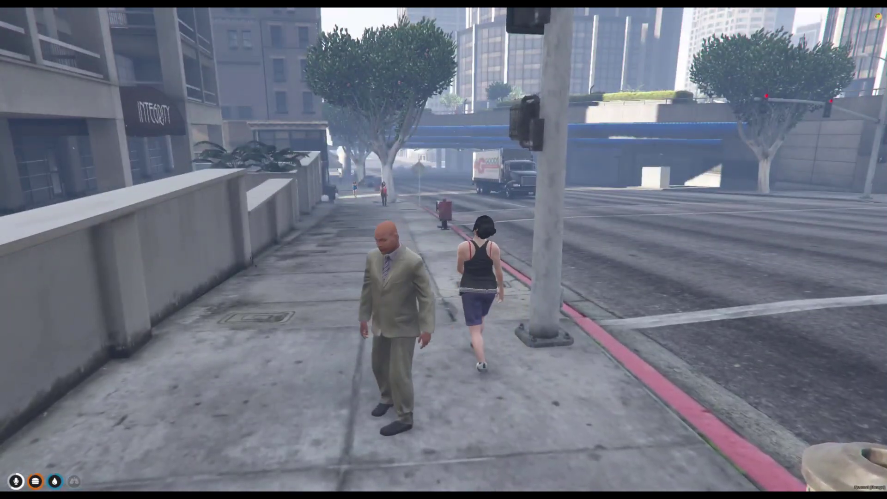
pyautogui.press('1')
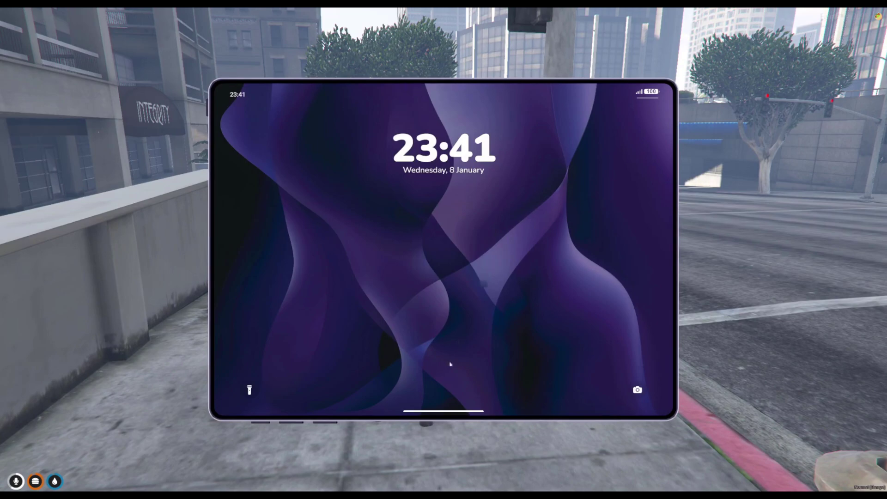
# Unlock the tablet and open Services, Browser and Apps, returning home after each
pyautogui.click(467, 412)
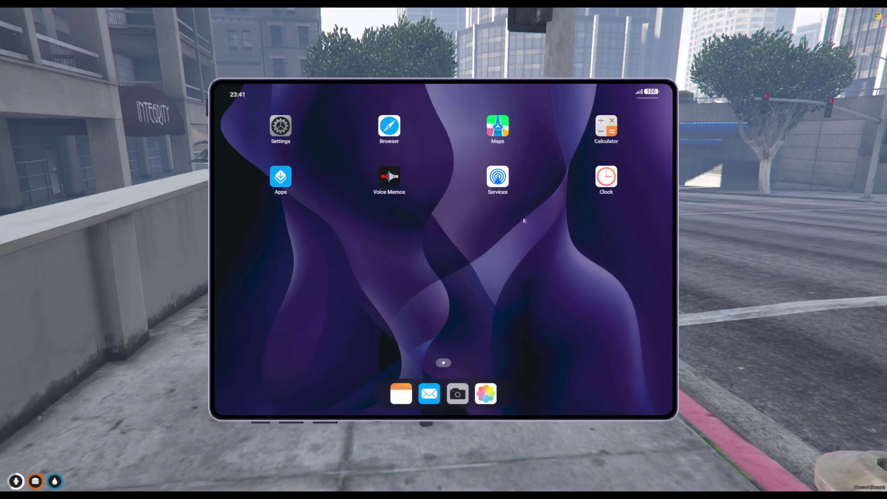
pyautogui.click(497, 176)
pyautogui.click(470, 407)
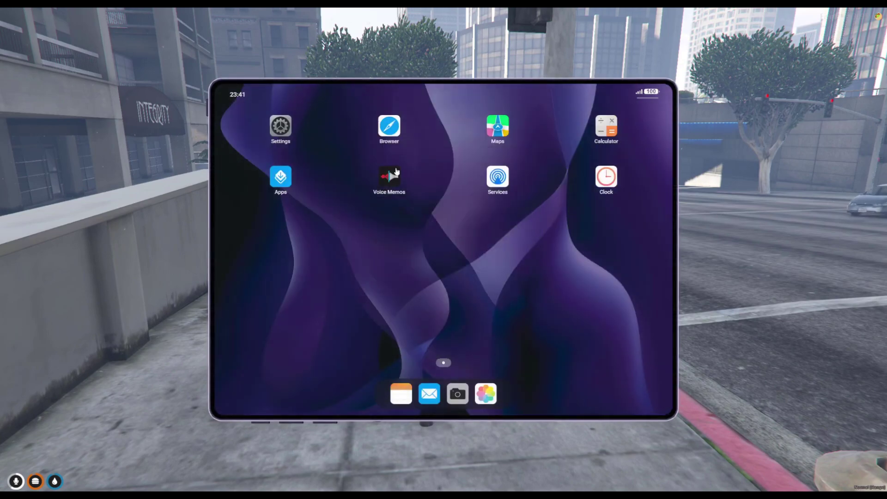
pyautogui.click(389, 126)
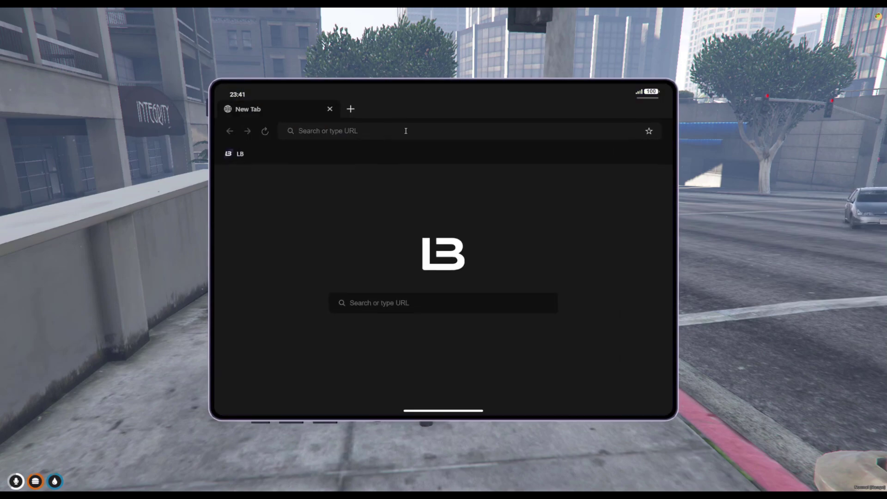
pyautogui.click(431, 409)
pyautogui.click(283, 176)
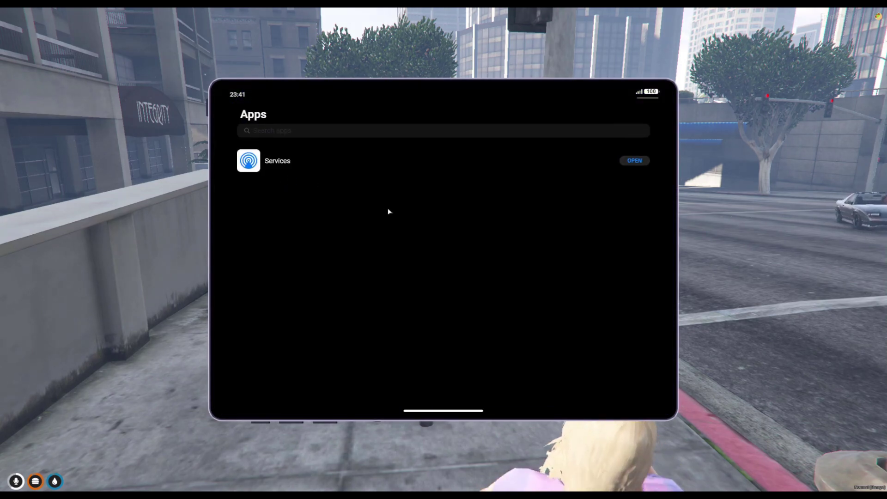
pyautogui.click(457, 410)
# View Settings' General page, then Notes, ending on the tablet home screen
pyautogui.click(281, 127)
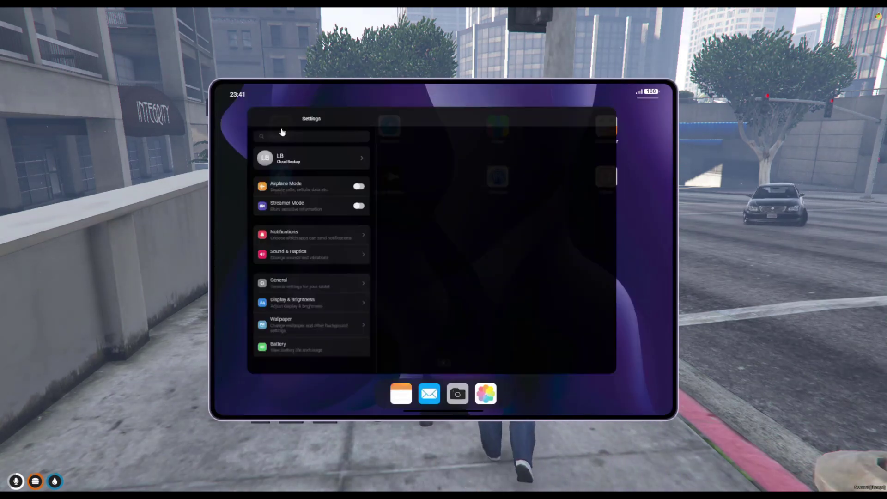
pyautogui.click(293, 307)
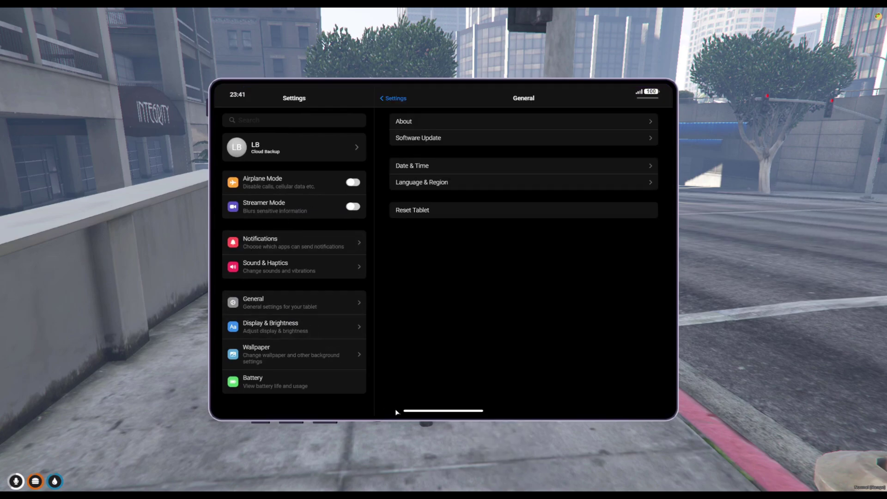
pyautogui.click(450, 410)
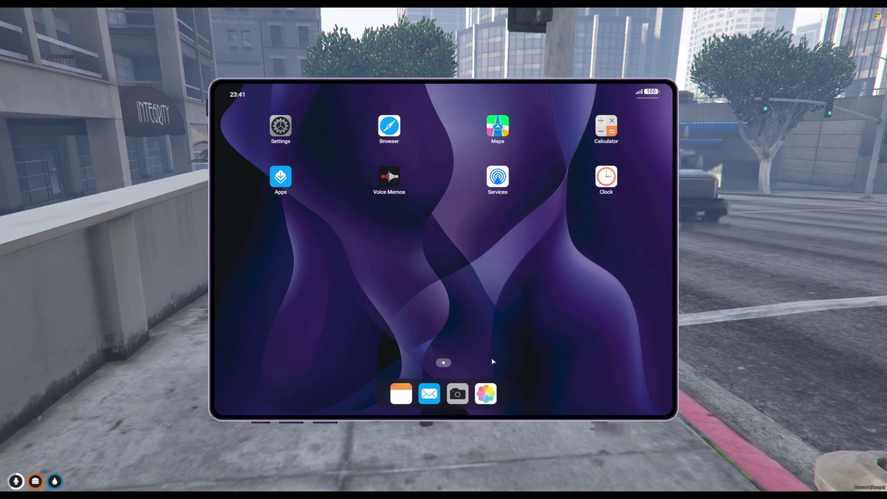
pyautogui.click(401, 394)
pyautogui.click(452, 411)
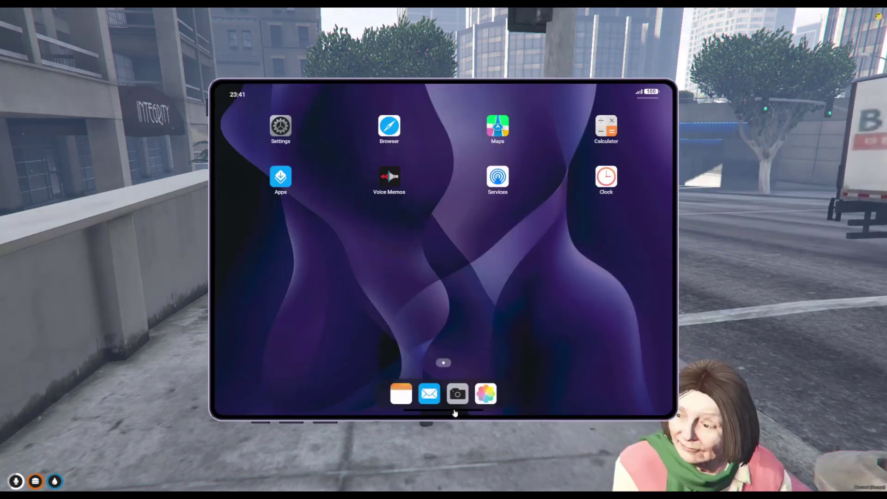
# Dismiss the Windows Start menu and walk the character back along the sidewalk
pyautogui.press('super')
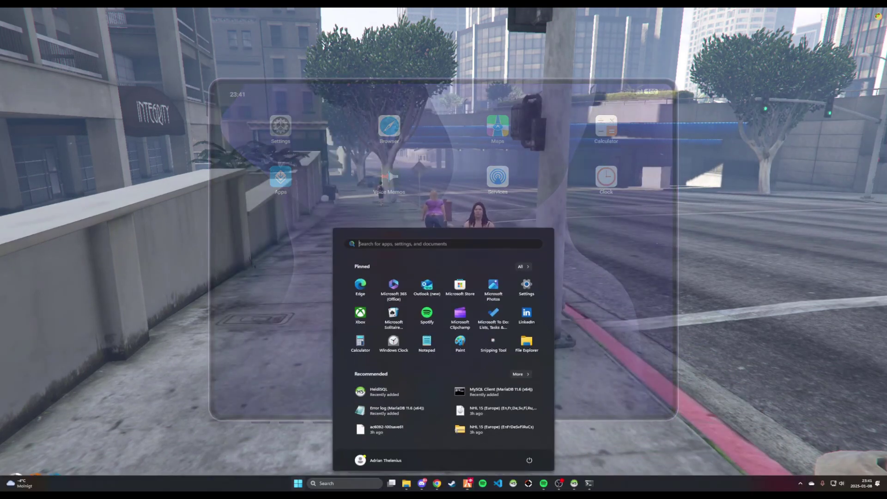
pyautogui.press('super')
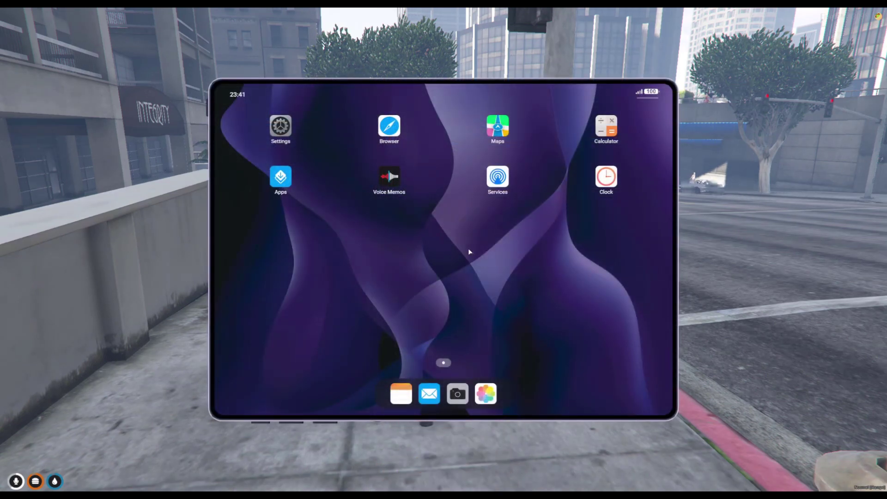
pyautogui.click(153, 286)
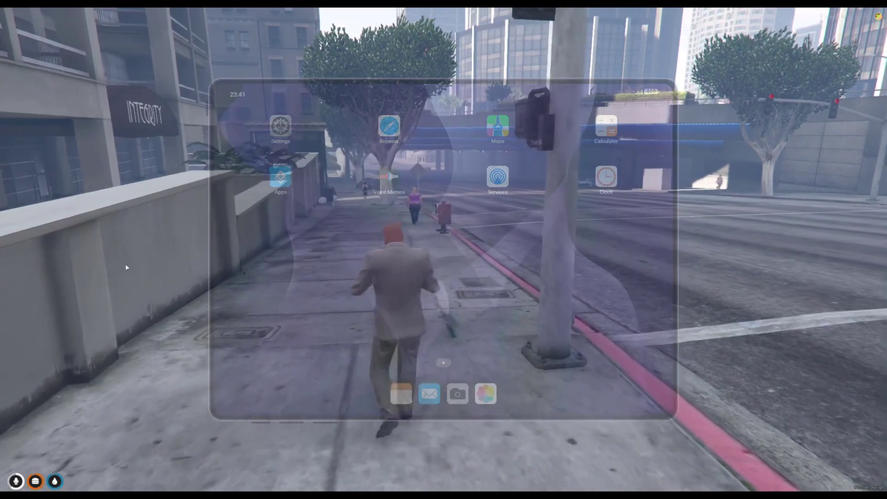
pyautogui.press('w')
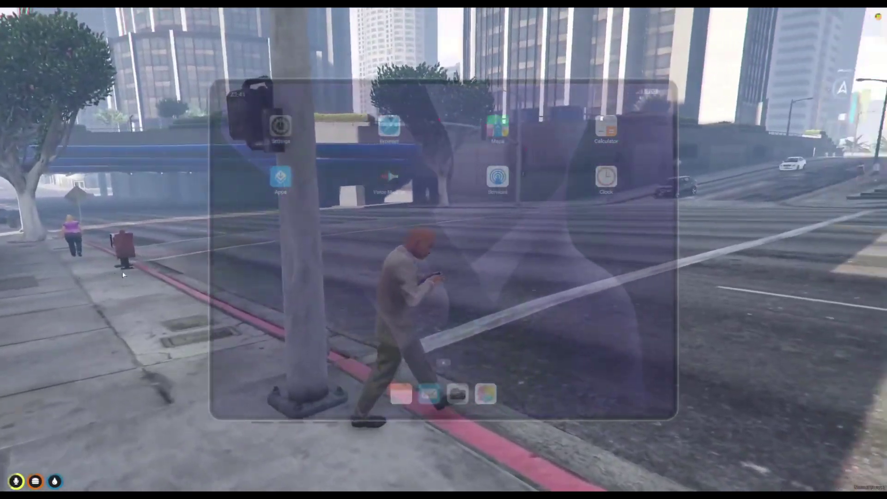
pyautogui.press('a')
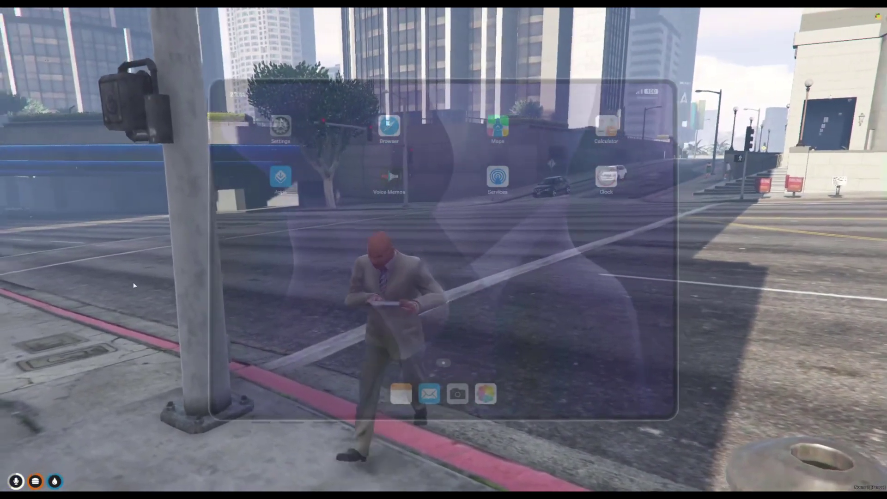
pyautogui.press('w')
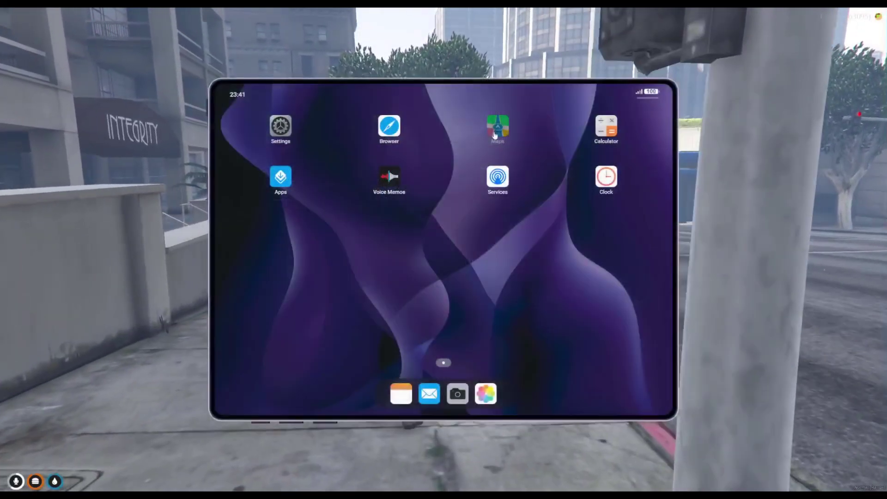
# Show the island map in the tablet's Maps app, then put the tablet away
pyautogui.click(498, 125)
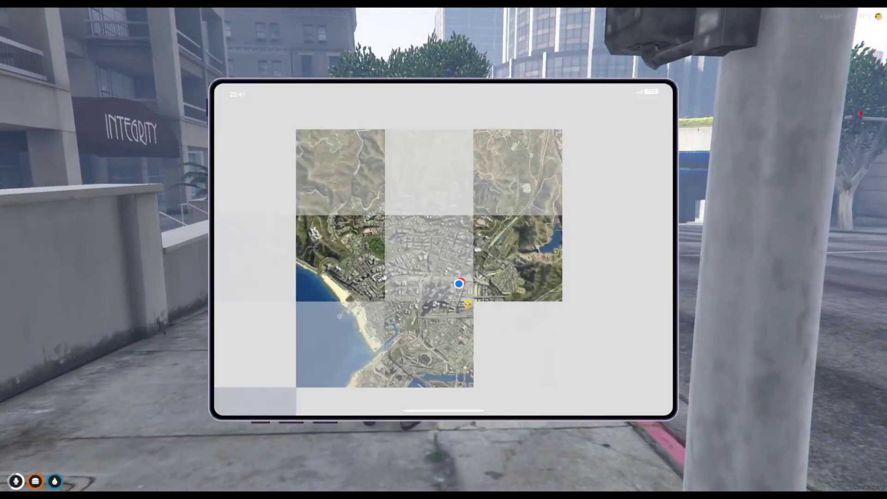
pyautogui.press('BackSpace')
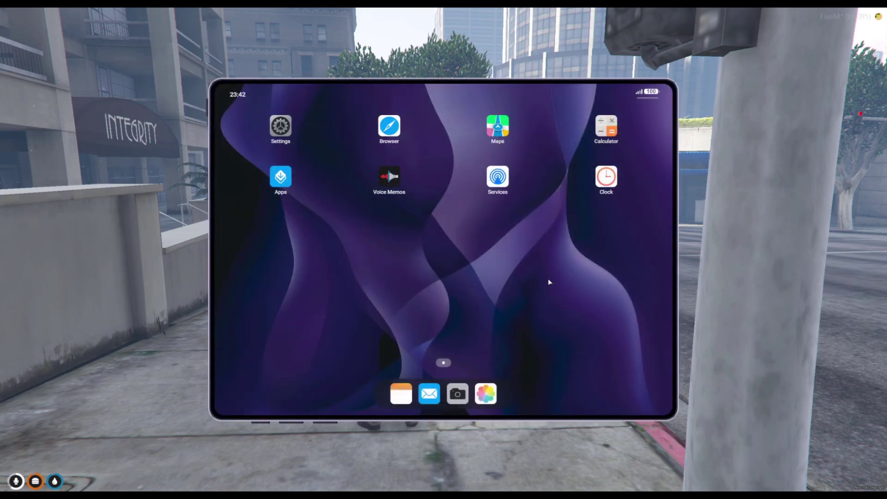
pyautogui.press('Escape')
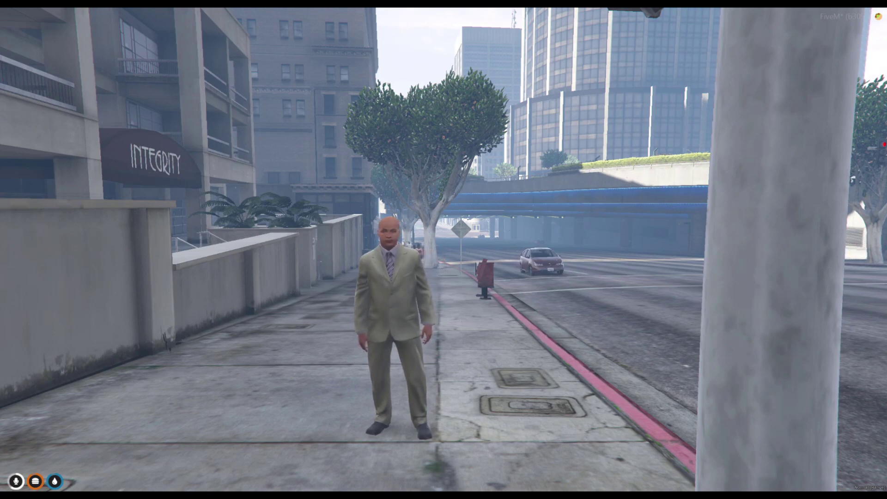
# Enter and confirm the creator code on the Tablet | Lifetime checkout ($89.05), then close it
pyautogui.press('w')
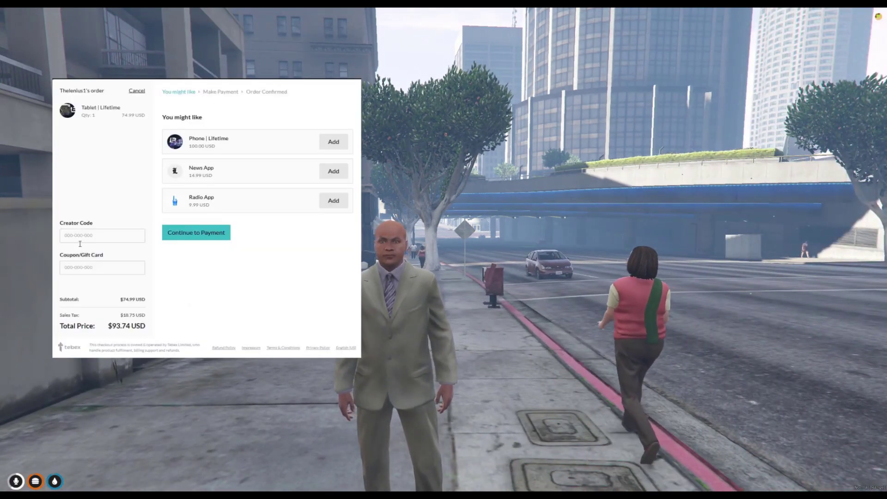
pyautogui.click(84, 240)
pyautogui.write('ad')
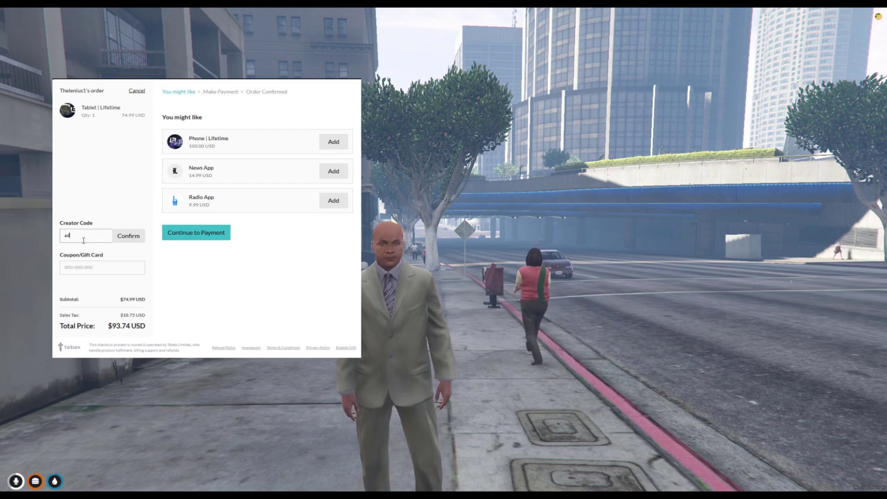
pyautogui.write('rian5')
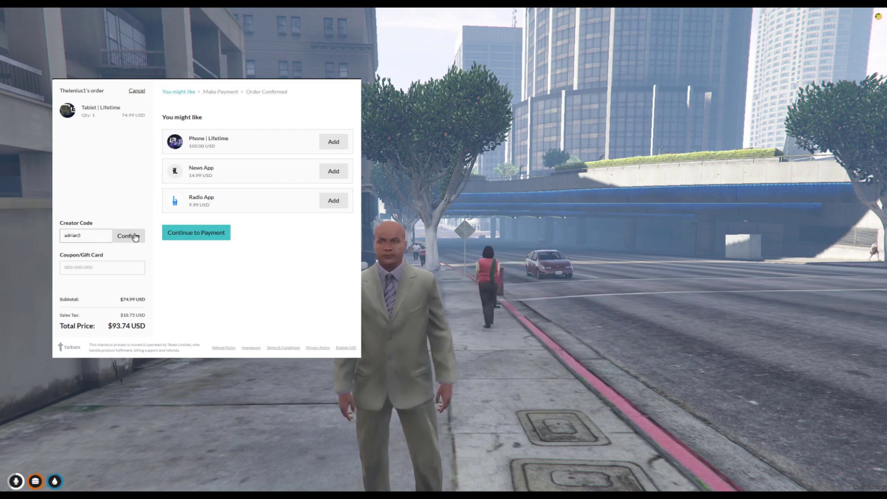
pyautogui.click(134, 237)
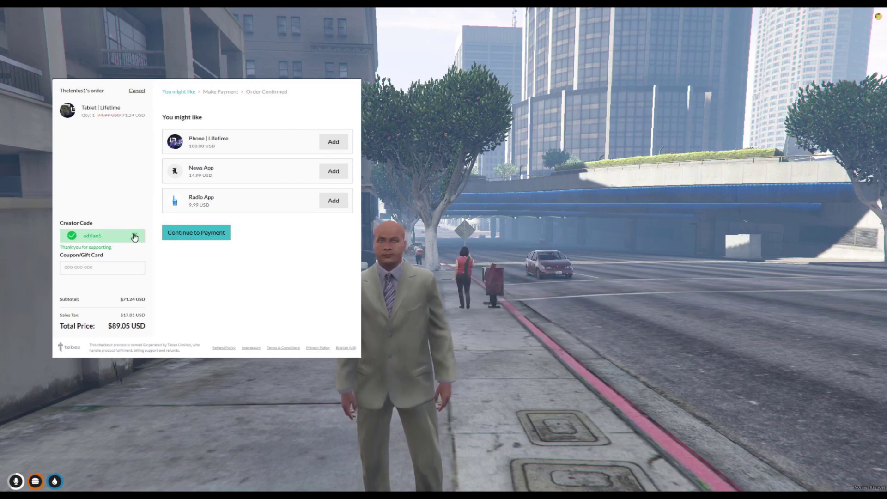
pyautogui.press('Escape')
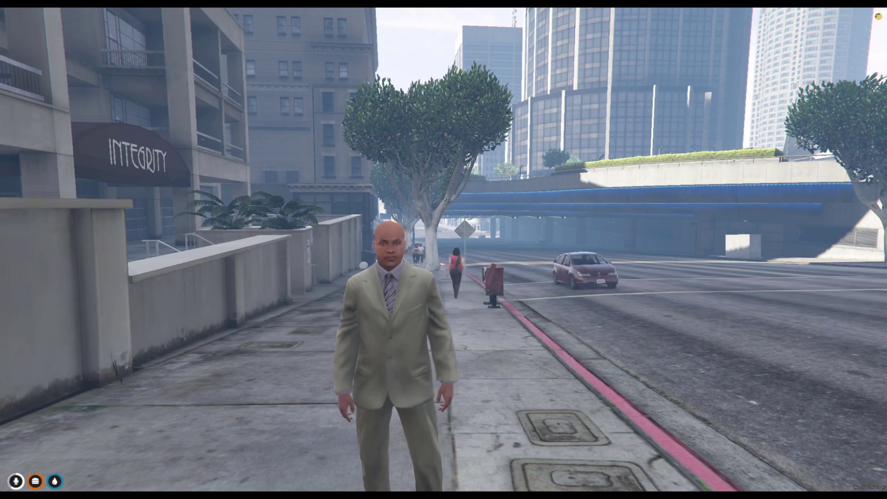